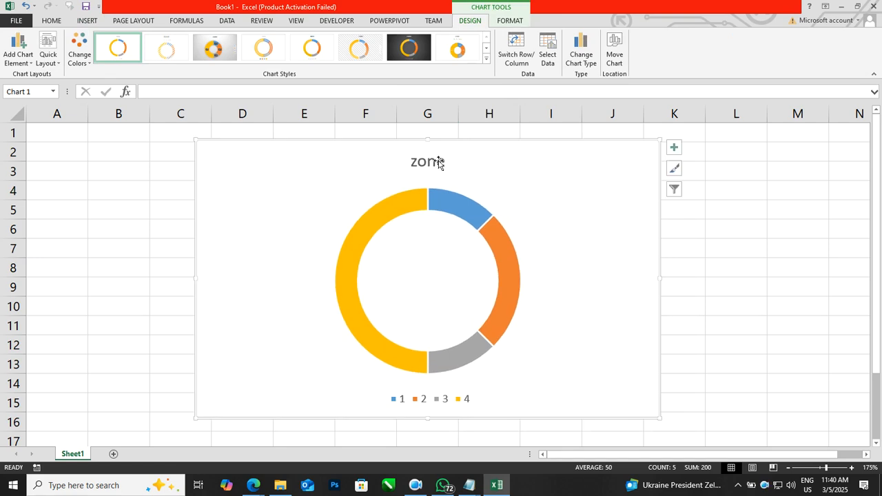
Step: Remove the title and the legend from the zone doughnut chart
{"action": "left_click", "coordinate": [673, 147]}
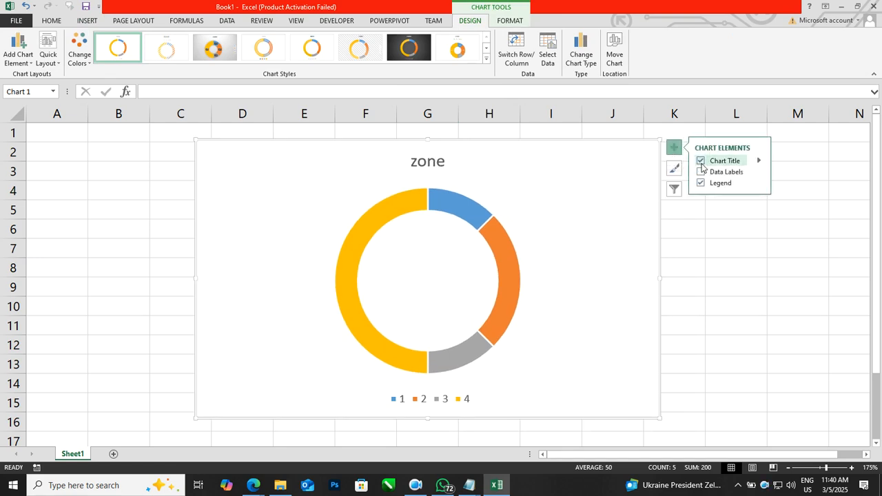
{"action": "left_click", "coordinate": [701, 160]}
{"action": "left_click", "coordinate": [701, 183]}
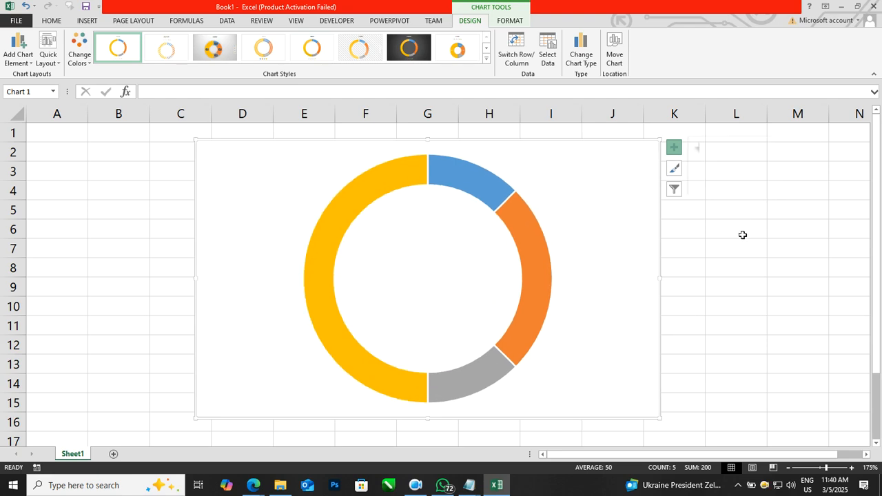
{"action": "left_click", "coordinate": [742, 235]}
Step: Deselect the chart and hide the worksheet gridlines
{"action": "left_click", "coordinate": [735, 182]}
{"action": "left_click", "coordinate": [738, 231]}
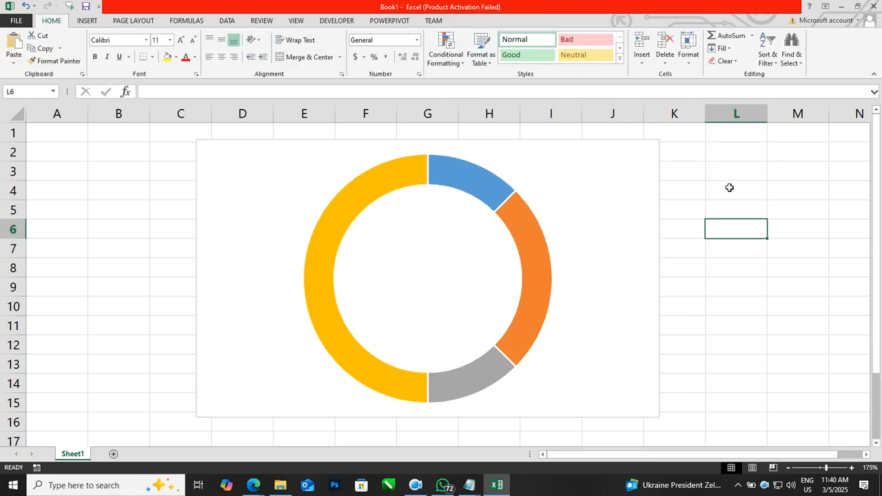
{"action": "left_click", "coordinate": [296, 22]}
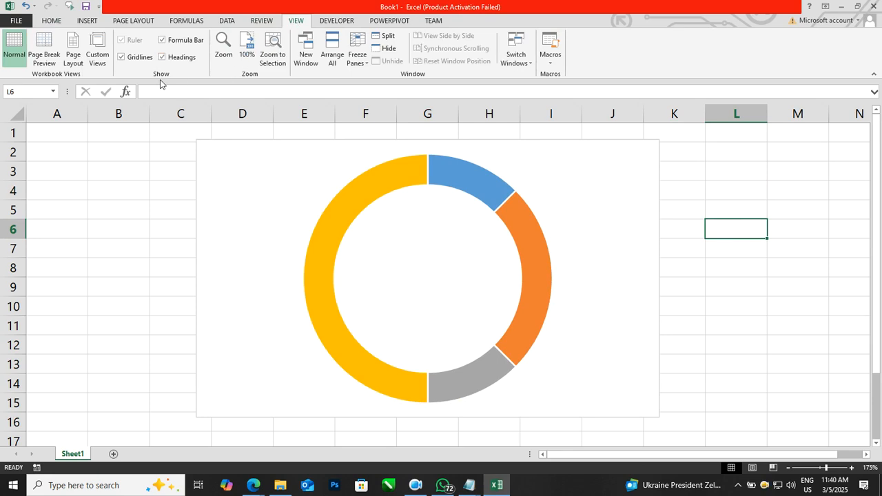
{"action": "left_click", "coordinate": [141, 59]}
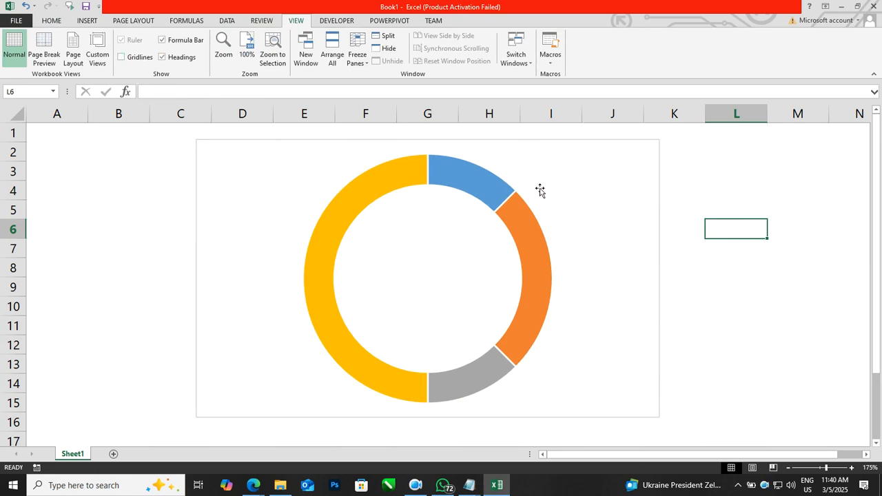
Step: Move the doughnut chart over columns A to H, clear of the zone data in column I, and remove the chart area's outline
{"action": "left_click_drag", "start_coordinate": [642, 158], "coordinate": [370, 162]}
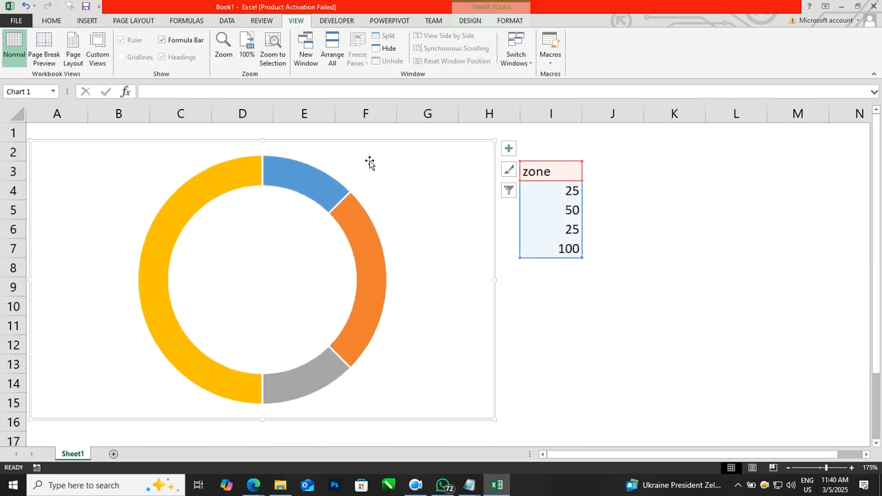
{"action": "left_click", "coordinate": [509, 20]}
{"action": "left_click", "coordinate": [423, 48]}
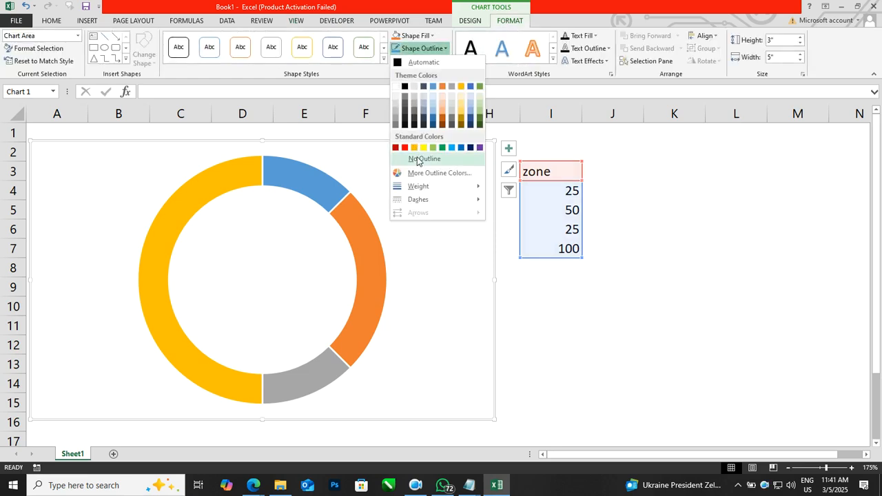
{"action": "left_click", "coordinate": [416, 159]}
{"action": "left_click", "coordinate": [613, 321]}
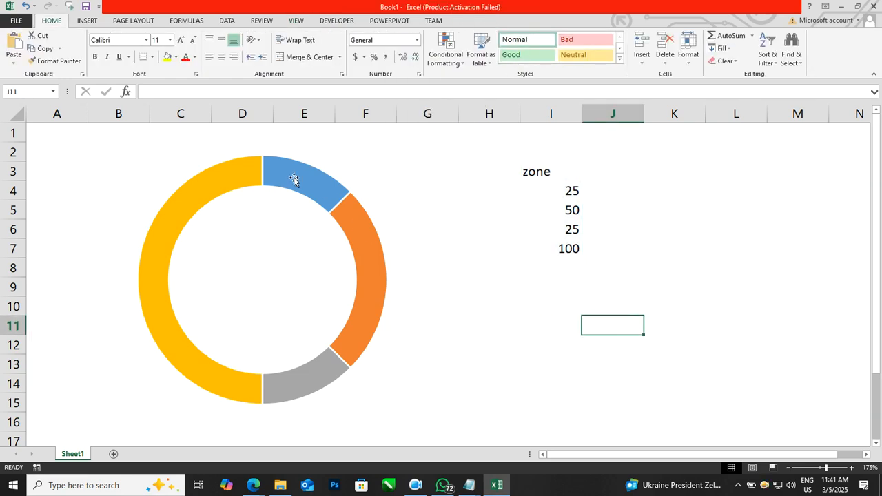
Step: Give only the first doughnut slice (zone point 1) a standard red fill and a matching red outline
{"action": "mouse_move", "coordinate": [318, 198]}
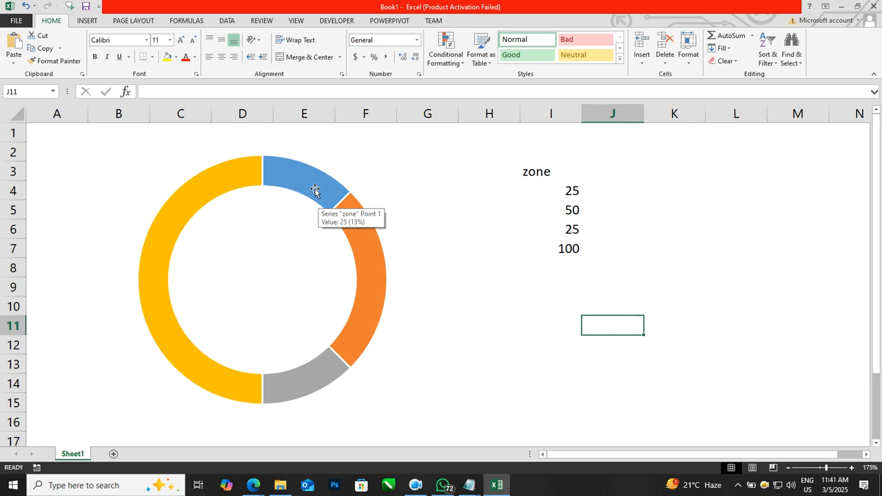
{"action": "left_click", "coordinate": [296, 178]}
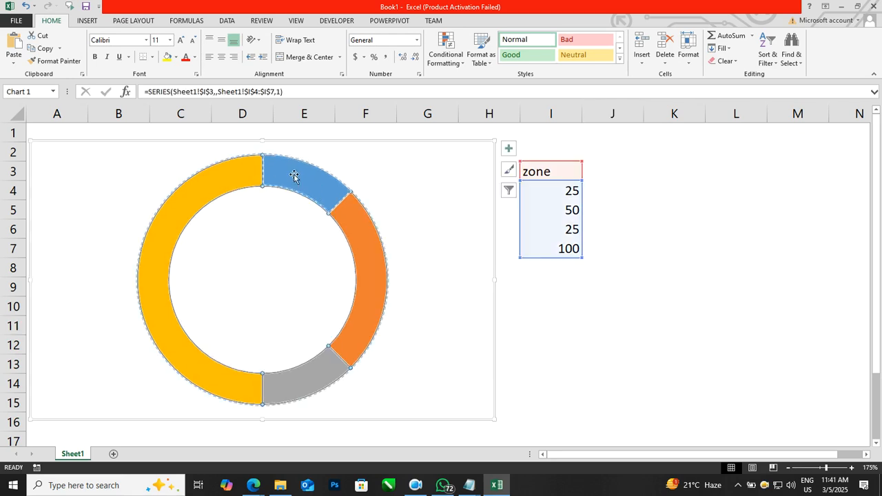
{"action": "left_click", "coordinate": [281, 175]}
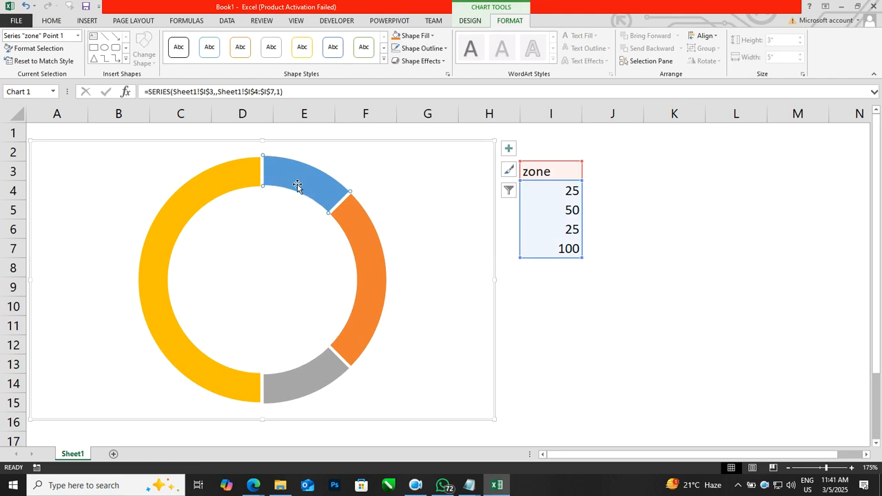
{"action": "left_click", "coordinate": [422, 36]}
{"action": "left_click", "coordinate": [404, 136]}
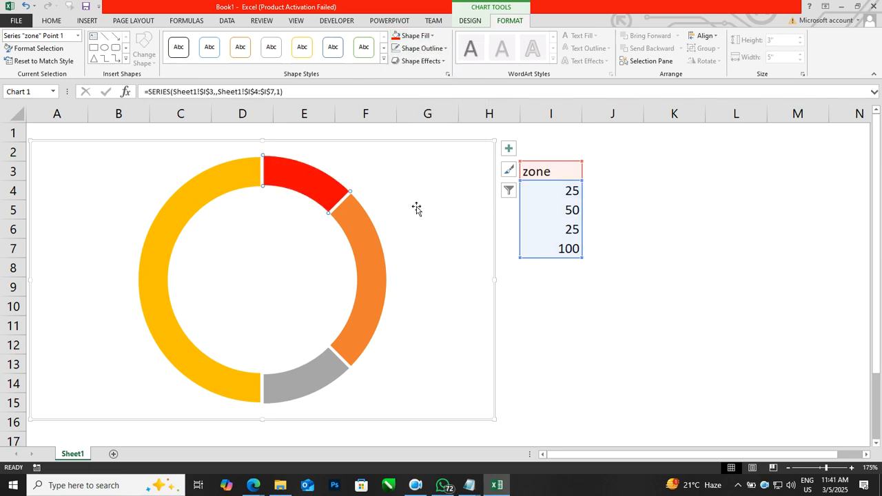
{"action": "left_click", "coordinate": [420, 49]}
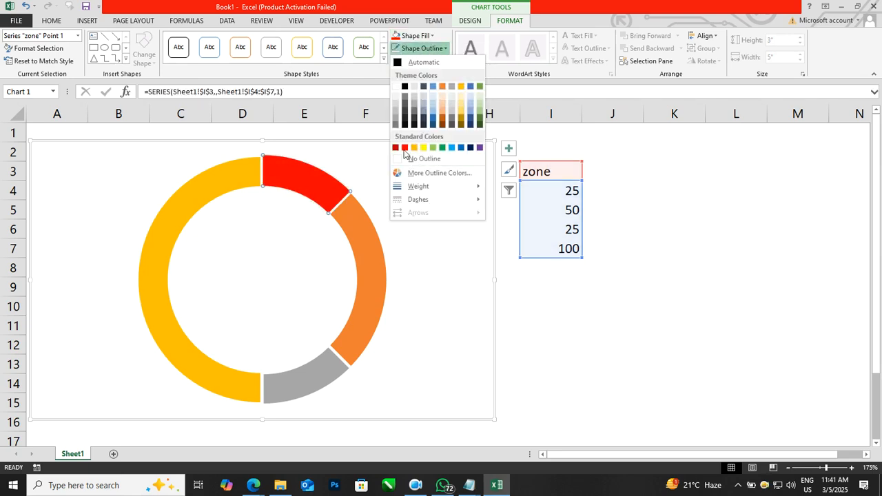
{"action": "left_click", "coordinate": [405, 148]}
Step: Give the second doughnut slice (zone point 2) a standard yellow fill and a matching yellow outline
{"action": "left_click", "coordinate": [365, 234]}
{"action": "left_click", "coordinate": [414, 35]}
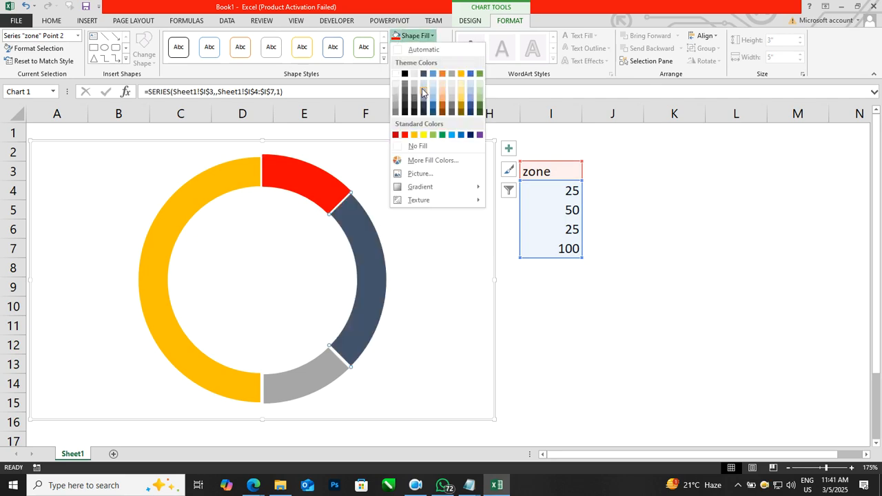
{"action": "left_click", "coordinate": [423, 135]}
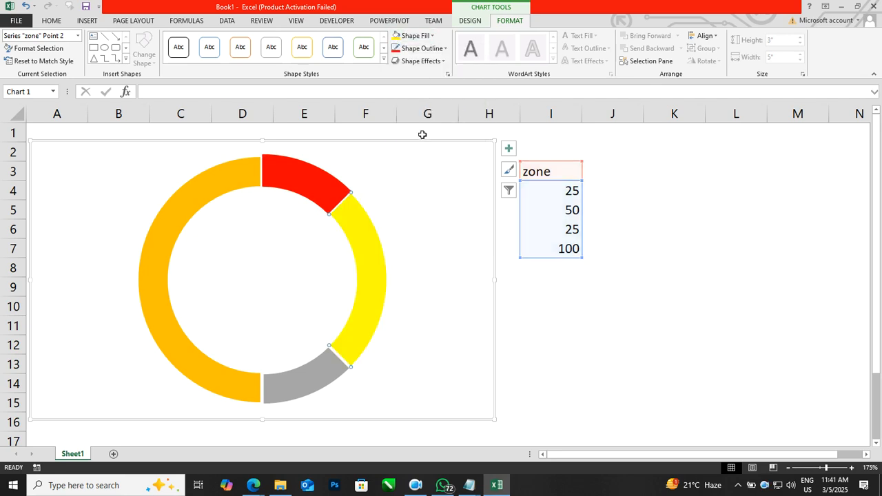
{"action": "left_click", "coordinate": [422, 48]}
{"action": "left_click", "coordinate": [423, 159]}
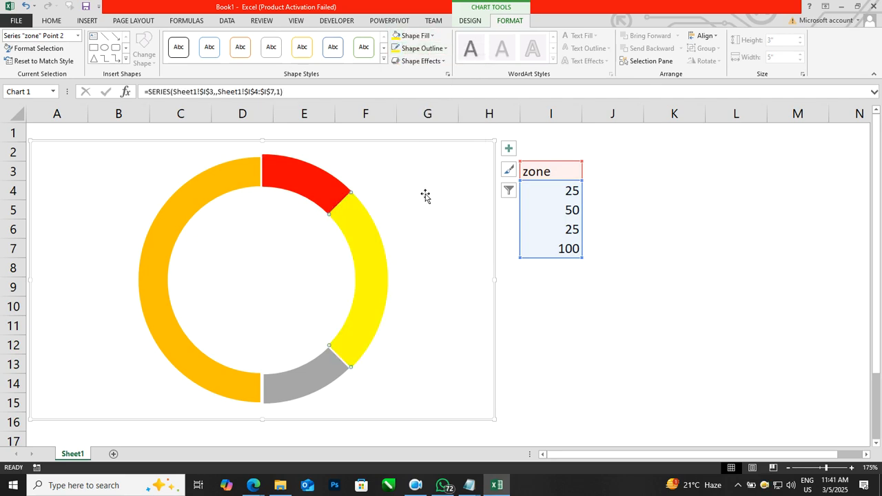
Step: Give the third doughnut slice (zone point 3) a standard green fill and a matching green outline
{"action": "left_click", "coordinate": [331, 371]}
{"action": "left_click", "coordinate": [415, 35]}
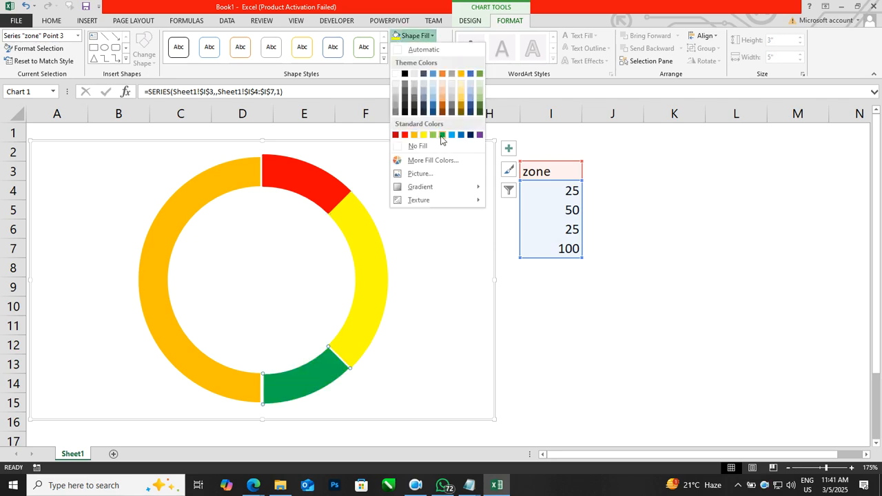
{"action": "left_click", "coordinate": [443, 135]}
{"action": "left_click", "coordinate": [422, 48]}
{"action": "left_click", "coordinate": [443, 148]}
Step: Make the fourth, half-circle slice invisible by setting it to no fill and no outline
{"action": "left_click", "coordinate": [173, 335]}
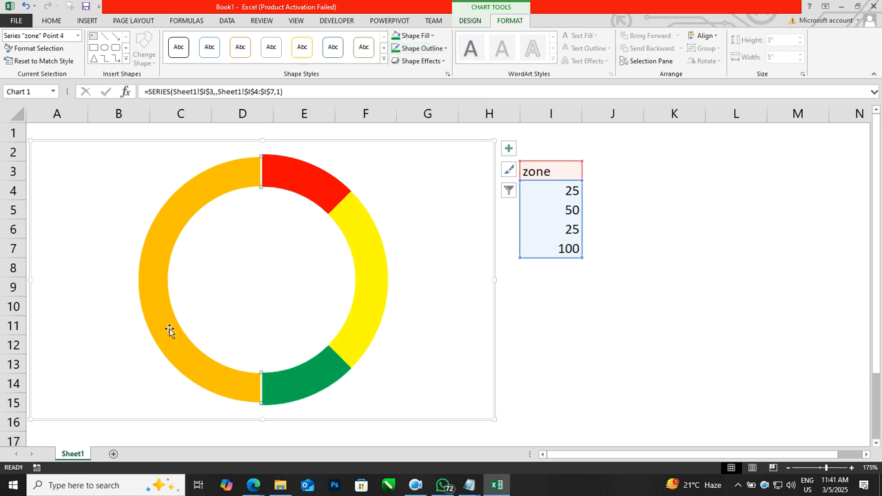
{"action": "left_click", "coordinate": [414, 38]}
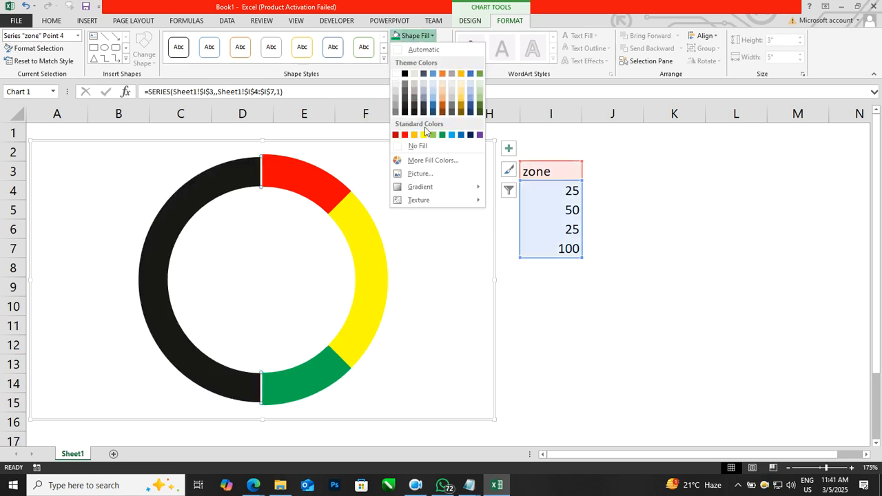
{"action": "left_click", "coordinate": [407, 147]}
{"action": "left_click", "coordinate": [416, 52]}
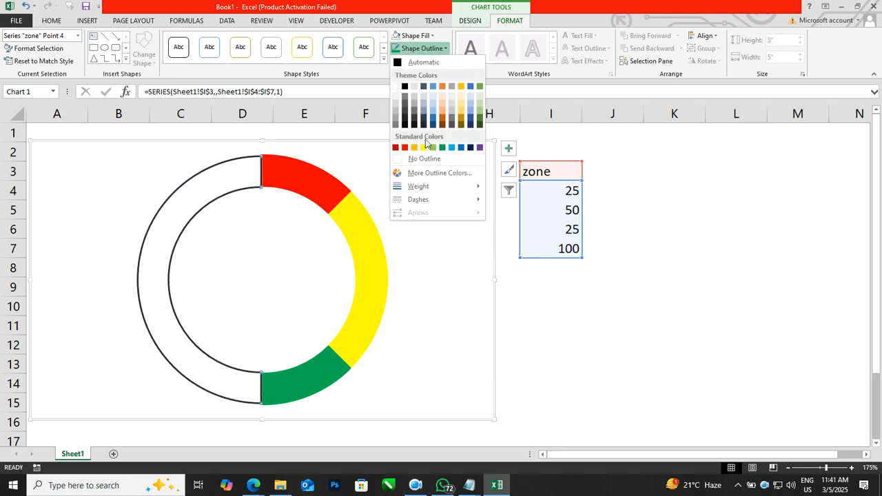
{"action": "left_click", "coordinate": [426, 159]}
{"action": "left_click", "coordinate": [638, 325]}
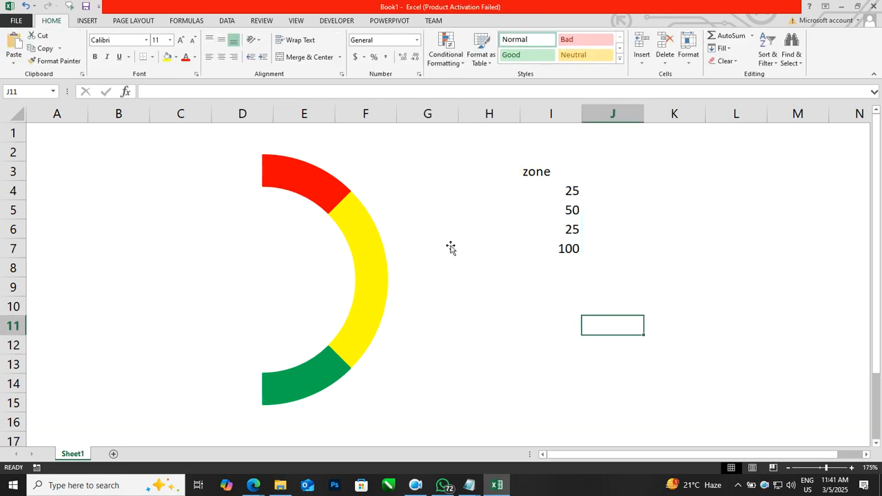
{"action": "mouse_move", "coordinate": [689, 188]}
{"action": "left_mouse_down"}
{"action": "mouse_move", "coordinate": [754, 213]}
{"action": "mouse_move", "coordinate": [709, 334]}
{"action": "left_mouse_up"}
{"action": "mouse_move", "coordinate": [637, 353]}
{"action": "left_mouse_down"}
{"action": "mouse_move", "coordinate": [550, 398]}
{"action": "mouse_move", "coordinate": [387, 209]}
{"action": "mouse_move", "coordinate": [456, 202]}
{"action": "left_mouse_up"}
{"action": "mouse_move", "coordinate": [532, 233]}
{"action": "left_mouse_down"}
{"action": "mouse_move", "coordinate": [583, 157]}
{"action": "mouse_move", "coordinate": [663, 218]}
{"action": "left_mouse_up"}
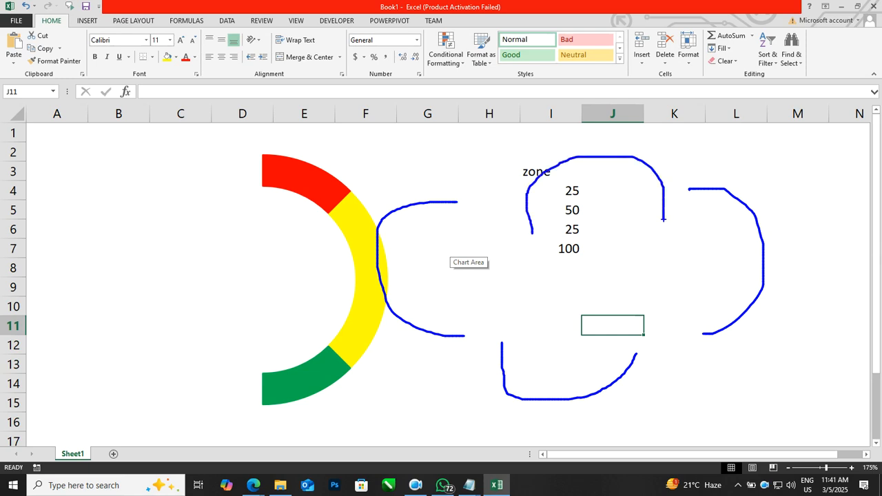
{"action": "mouse_move", "coordinate": [109, 296]}
{"action": "left_mouse_down"}
{"action": "mouse_move", "coordinate": [149, 210]}
{"action": "mouse_move", "coordinate": [264, 268]}
{"action": "left_mouse_up"}
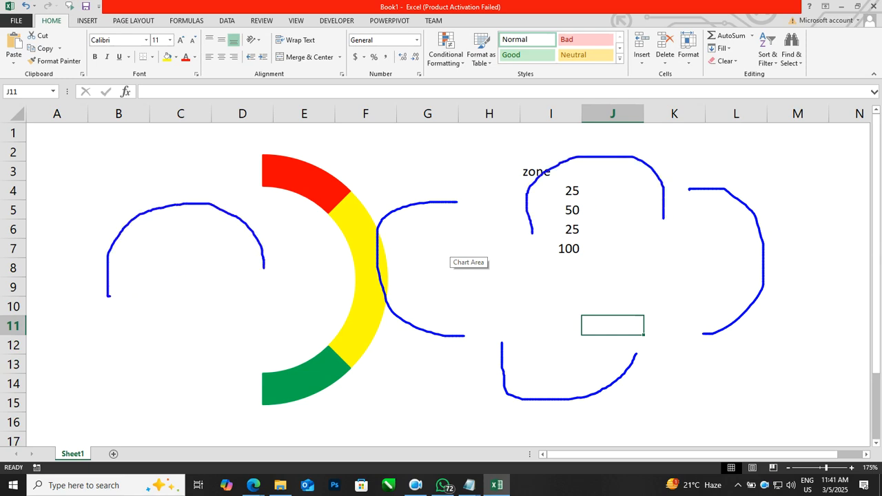
{"action": "left_click_drag", "start_coordinate": [603, 413], "coordinate": [612, 417]}
{"action": "mouse_move", "coordinate": [457, 297]}
{"action": "left_mouse_down"}
{"action": "mouse_move", "coordinate": [445, 288]}
{"action": "mouse_move", "coordinate": [460, 287]}
{"action": "left_mouse_up"}
{"action": "mouse_move", "coordinate": [463, 285]}
{"action": "left_mouse_down"}
{"action": "mouse_move", "coordinate": [464, 303]}
{"action": "mouse_move", "coordinate": [482, 299]}
{"action": "left_mouse_up"}
{"action": "mouse_move", "coordinate": [587, 192]}
{"action": "left_mouse_down"}
{"action": "mouse_move", "coordinate": [607, 199]}
{"action": "mouse_move", "coordinate": [608, 222]}
{"action": "left_mouse_up"}
{"action": "left_click_drag", "start_coordinate": [624, 199], "coordinate": [621, 202]}
{"action": "mouse_move", "coordinate": [621, 255]}
{"action": "left_mouse_down"}
{"action": "mouse_move", "coordinate": [664, 276]}
{"action": "mouse_move", "coordinate": [677, 262]}
{"action": "left_mouse_up"}
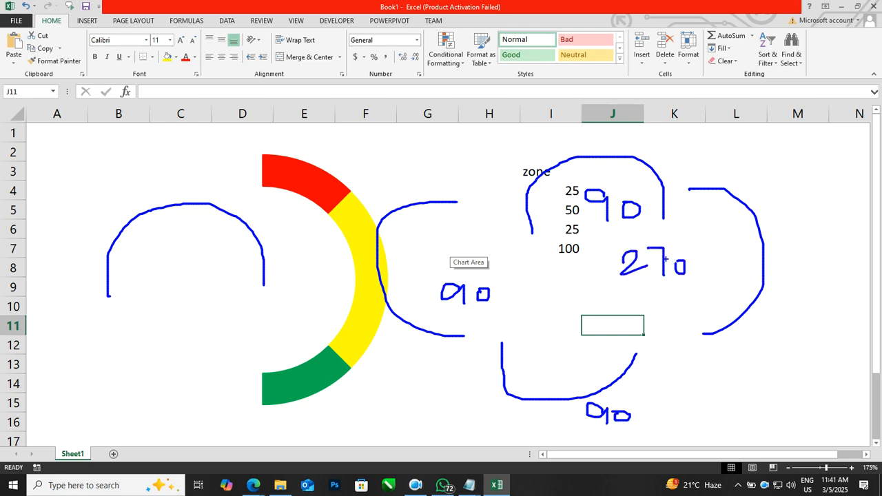
{"action": "key", "text": "Escape"}
Step: Rotate the zone doughnut series by setting its angle of first slice to 270°
{"action": "left_click", "coordinate": [362, 226]}
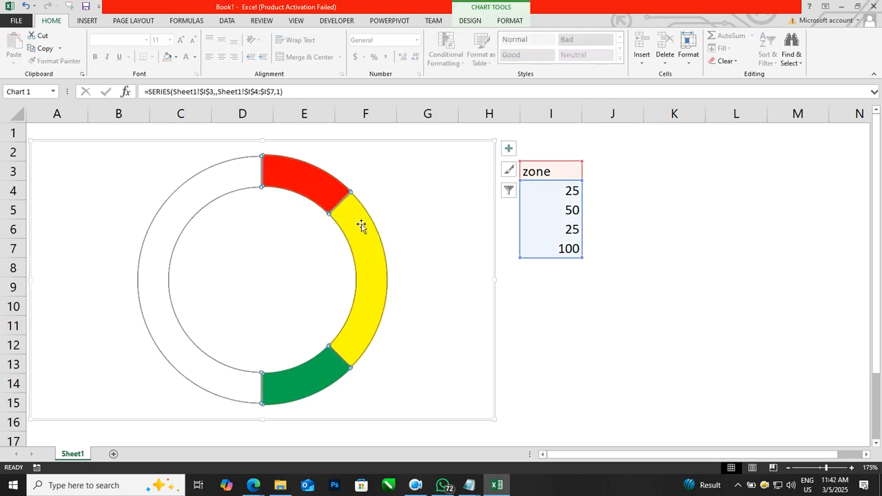
{"action": "right_click", "coordinate": [361, 225]}
{"action": "left_click", "coordinate": [388, 327]}
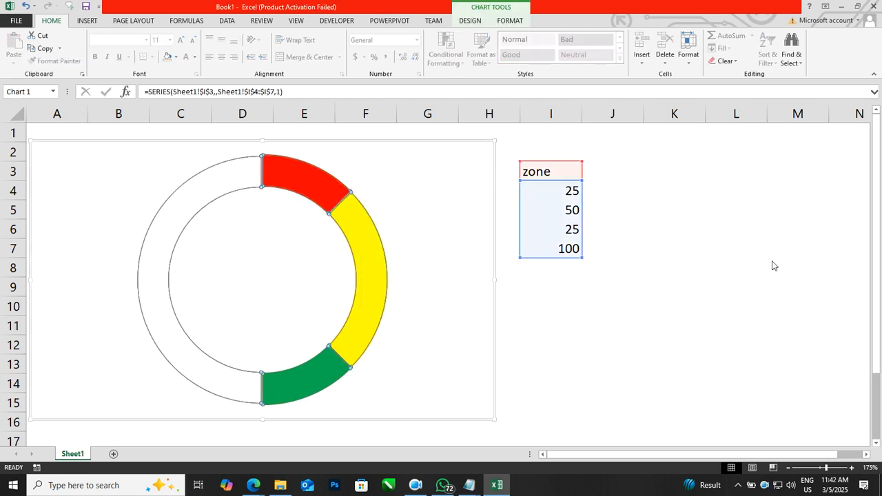
{"action": "left_click_drag", "start_coordinate": [840, 204], "coordinate": [806, 205]}
{"action": "type", "text": "270"}
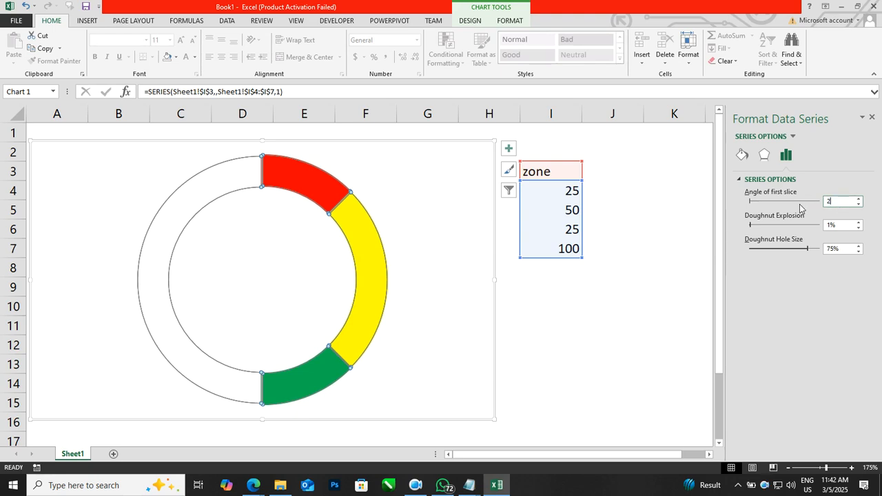
{"action": "key", "text": "Return"}
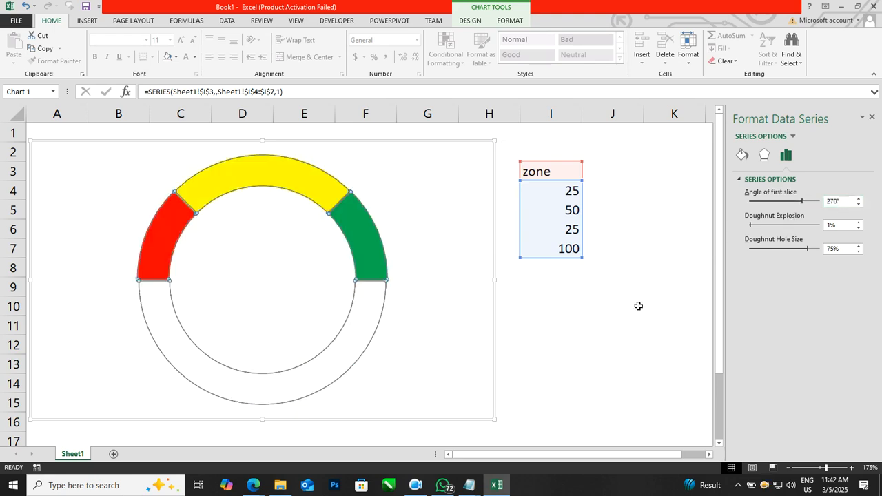
{"action": "left_click", "coordinate": [638, 305]}
Step: Reduce the doughnut hole size of the zone series so that the coloured gauge band becomes thicker
{"action": "left_click", "coordinate": [294, 184]}
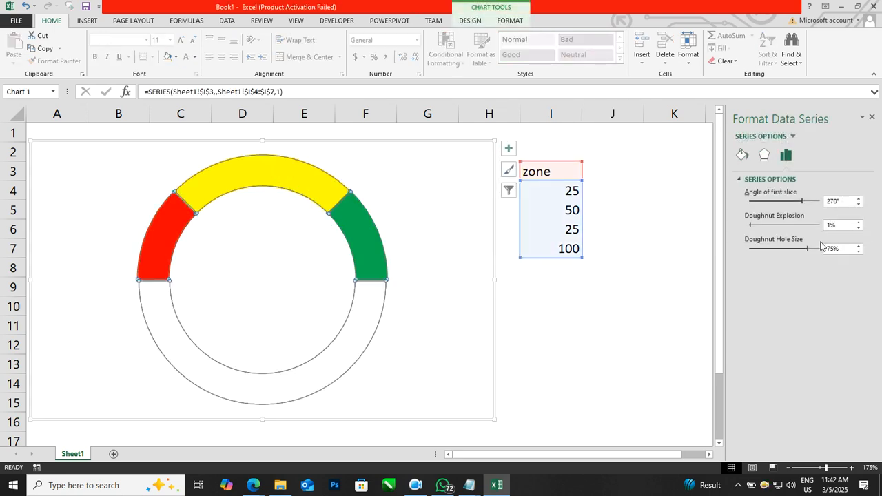
{"action": "left_click", "coordinate": [858, 252]}
{"action": "left_click", "coordinate": [859, 252]}
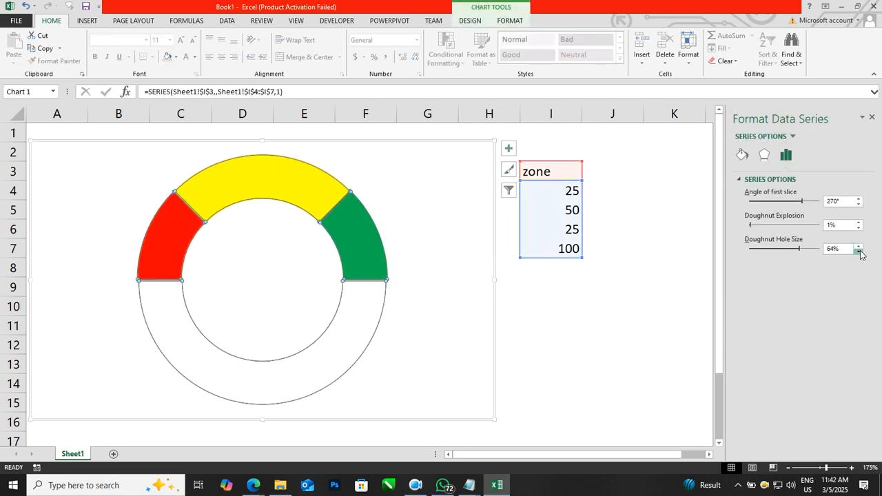
{"action": "left_click", "coordinate": [637, 313]}
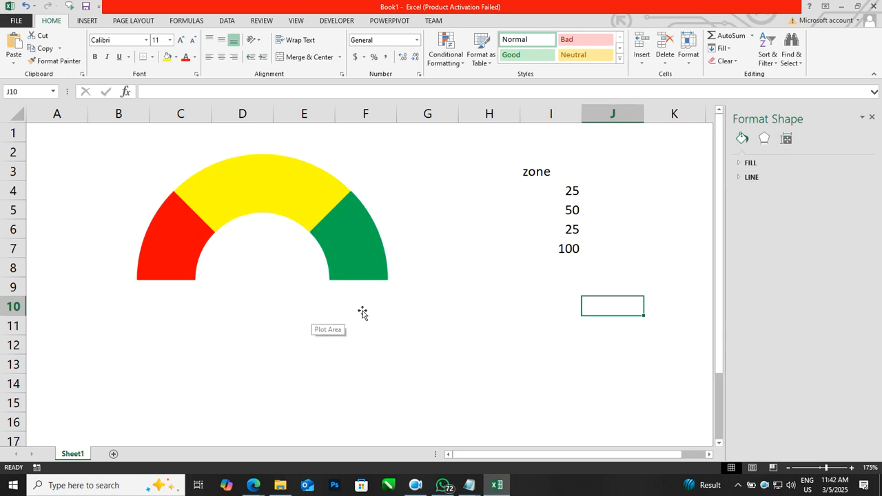
Step: Enter the header "score" in cell J3 and the value 50 in J4, beside the zone data
{"action": "left_click", "coordinate": [615, 168]}
{"action": "type", "text": "score"}
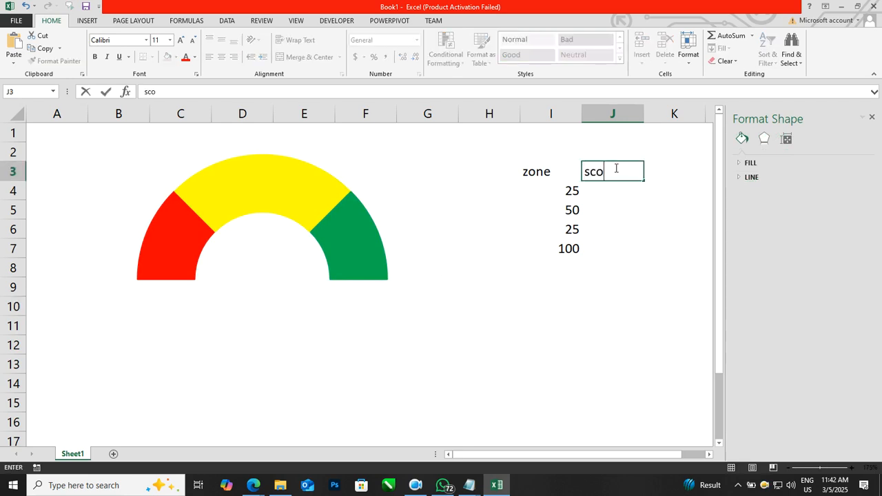
{"action": "key", "text": "Return"}
{"action": "type", "text": "50"}
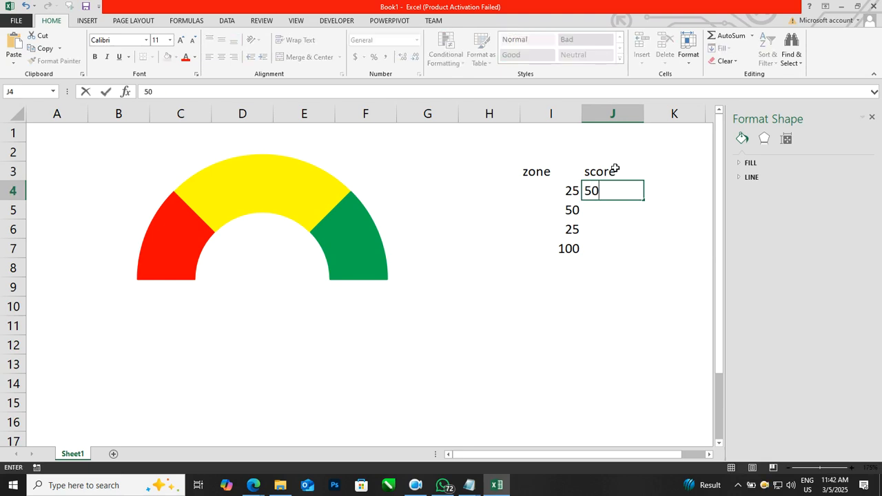
{"action": "key", "text": "Return"}
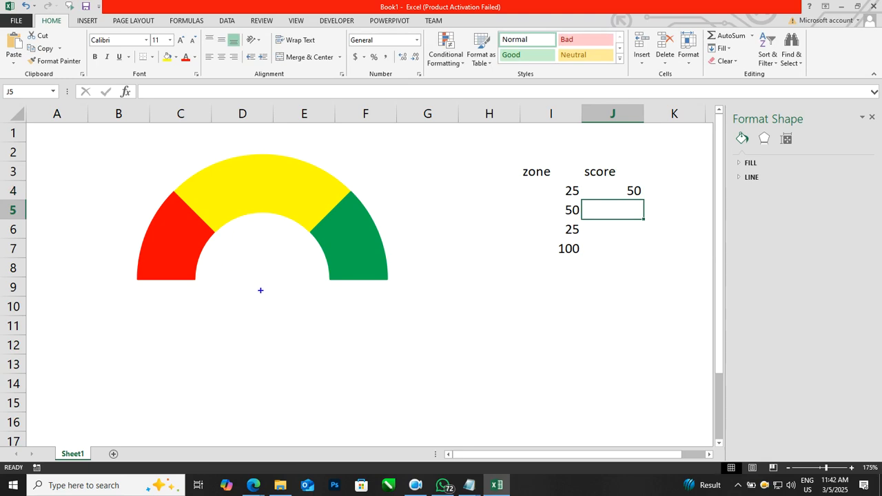
{"action": "left_click_drag", "start_coordinate": [257, 289], "coordinate": [257, 212]}
{"action": "left_click_drag", "start_coordinate": [119, 265], "coordinate": [118, 283]}
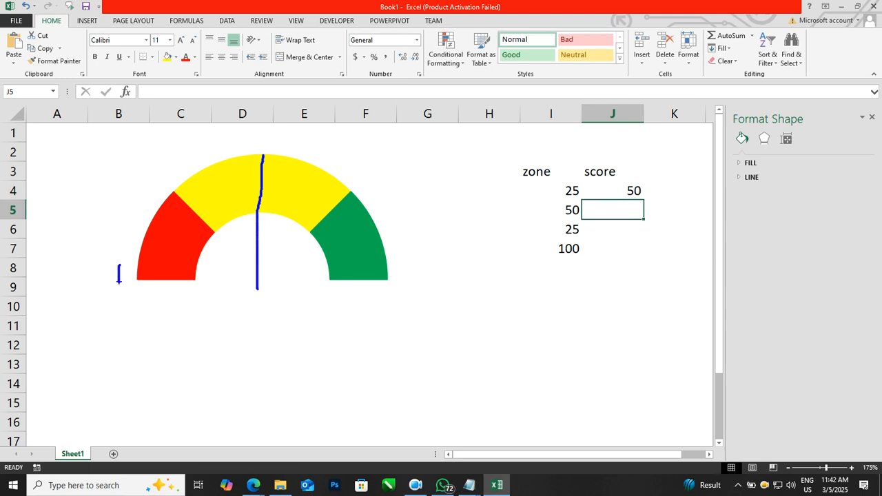
{"action": "left_click_drag", "start_coordinate": [416, 275], "coordinate": [427, 275]}
{"action": "left_click_drag", "start_coordinate": [261, 285], "coordinate": [301, 167]}
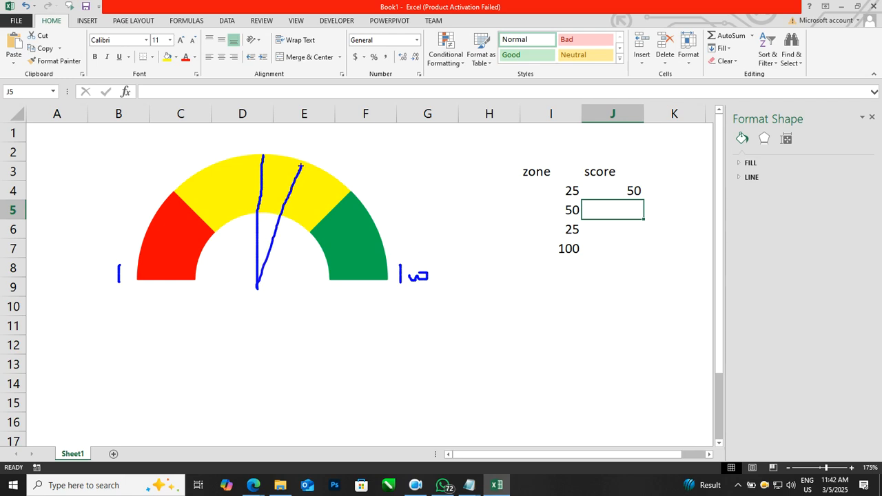
{"action": "key", "text": "ctrl+z"}
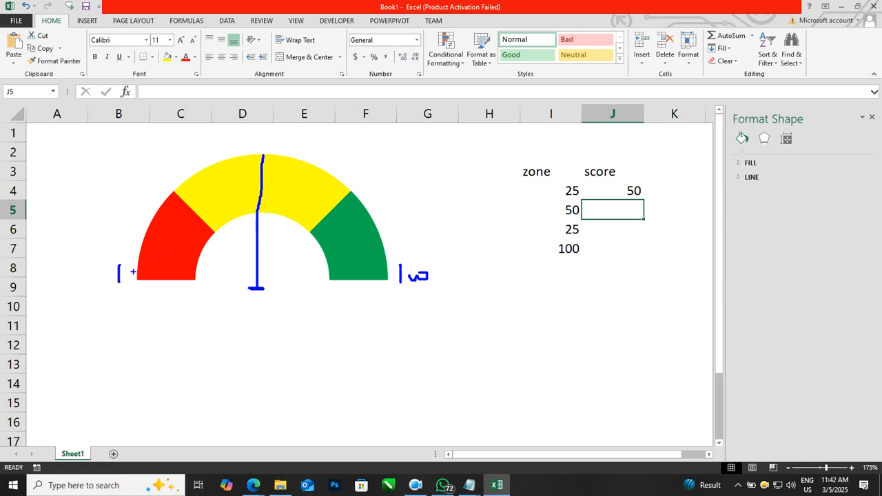
{"action": "mouse_move", "coordinate": [131, 246]}
{"action": "left_mouse_down"}
{"action": "mouse_move", "coordinate": [155, 199]}
{"action": "mouse_move", "coordinate": [191, 166]}
{"action": "mouse_move", "coordinate": [239, 153]}
{"action": "left_mouse_up"}
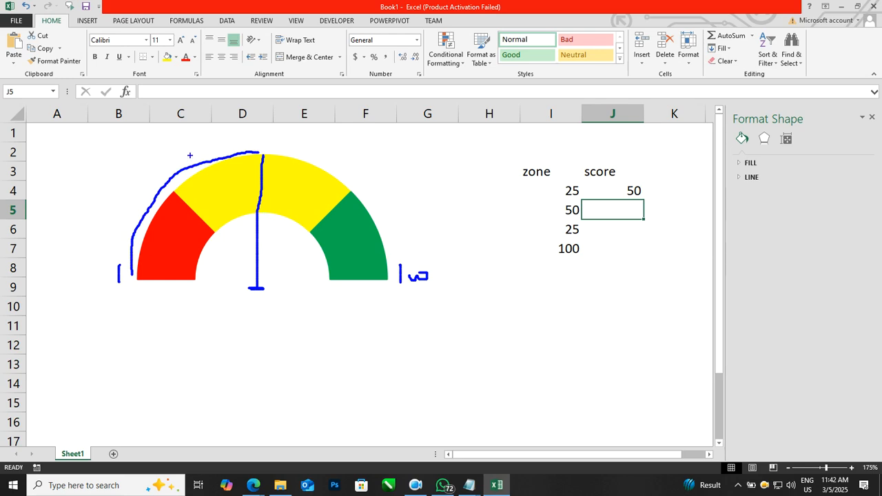
{"action": "left_click_drag", "start_coordinate": [175, 143], "coordinate": [177, 161]}
{"action": "mouse_move", "coordinate": [282, 147]}
{"action": "left_mouse_down"}
{"action": "mouse_move", "coordinate": [362, 176]}
{"action": "mouse_move", "coordinate": [303, 398]}
{"action": "mouse_move", "coordinate": [118, 293]}
{"action": "mouse_move", "coordinate": [127, 272]}
{"action": "left_mouse_up"}
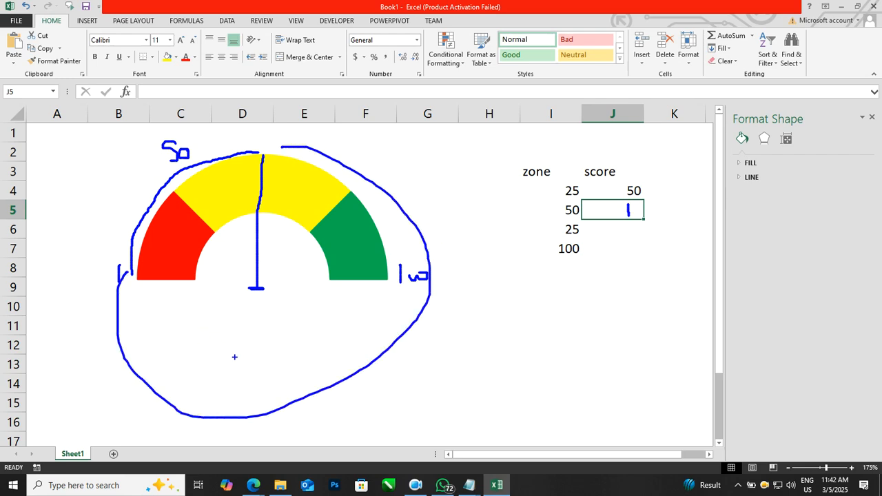
{"action": "key", "text": "Escape"}
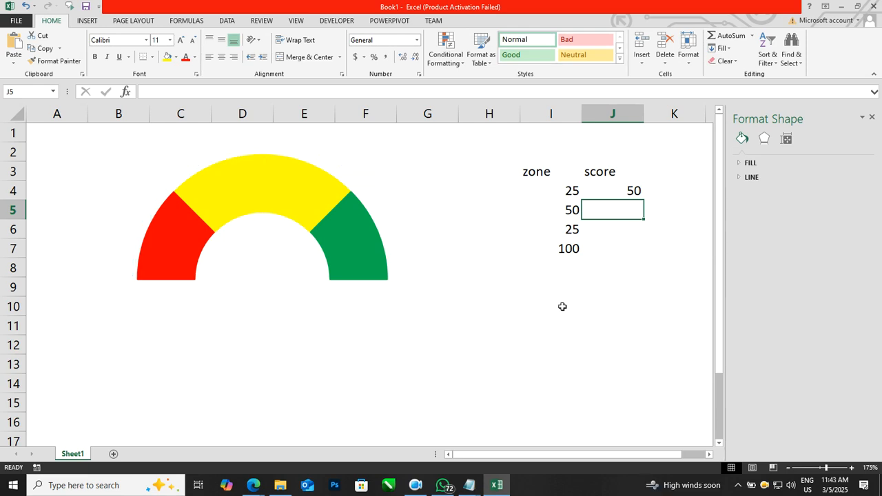
Step: Enter 1 in J5 and the formula =200-SUM(J4:J5) in J6 to complete the score data
{"action": "left_click", "coordinate": [628, 230]}
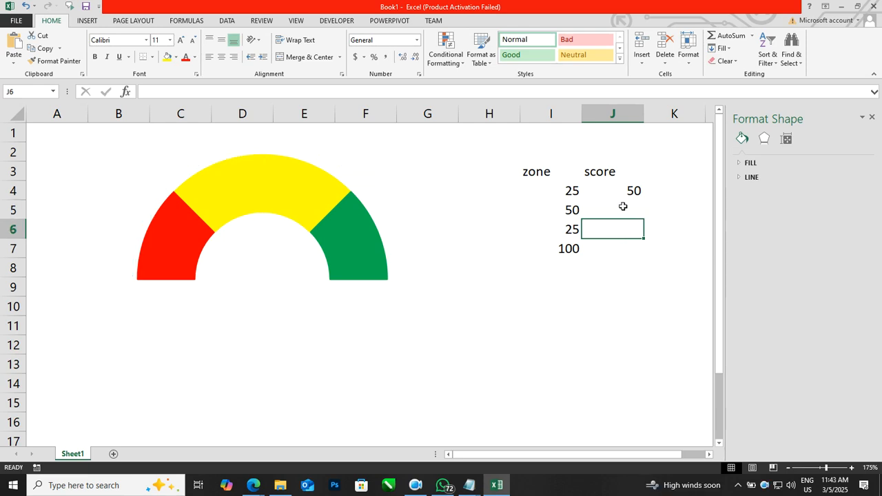
{"action": "left_click", "coordinate": [623, 206]}
{"action": "type", "text": "1"}
{"action": "key", "text": "Return"}
{"action": "type", "text": "=200-sum("}
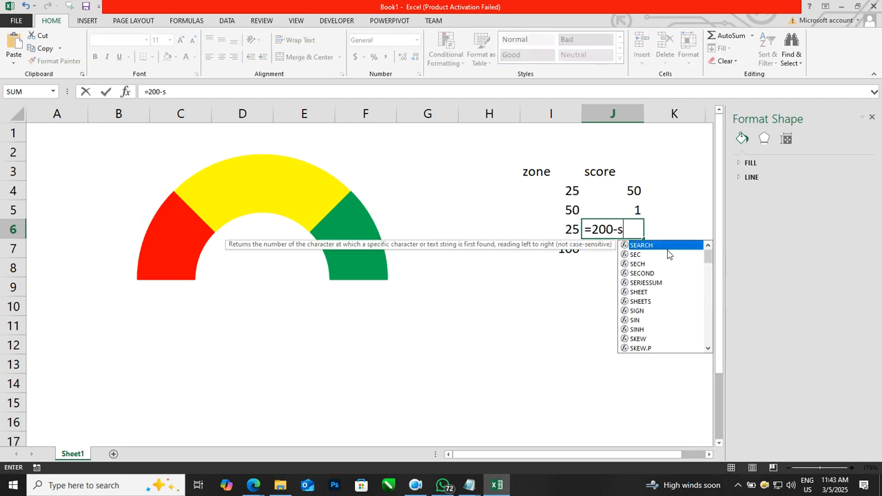
{"action": "key", "text": "Up"}
{"action": "key", "text": "Up"}
{"action": "key", "text": "shift+Down"}
{"action": "type", "text": ")"}
{"action": "key", "text": "Return"}
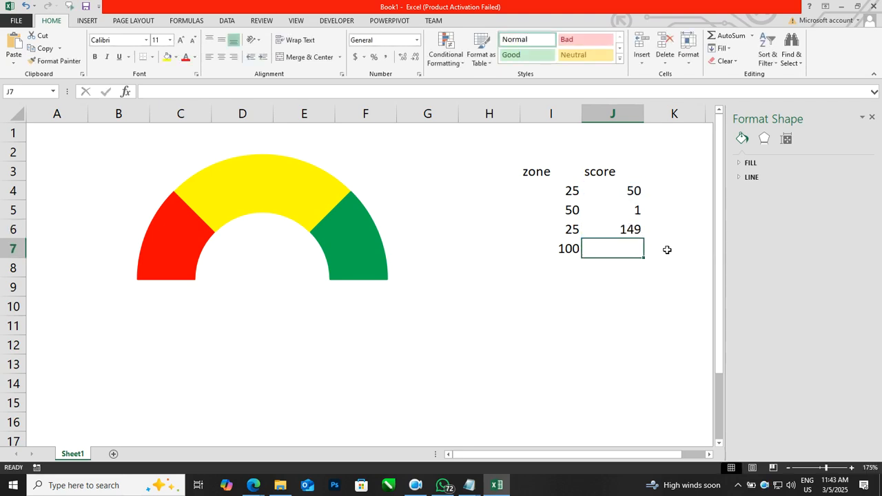
Step: Test the remainder formula by setting the score in J4 first to 80 and next to 12
{"action": "key", "text": "Up"}
{"action": "key", "text": "Up"}
{"action": "key", "text": "Up"}
{"action": "type", "text": "80"}
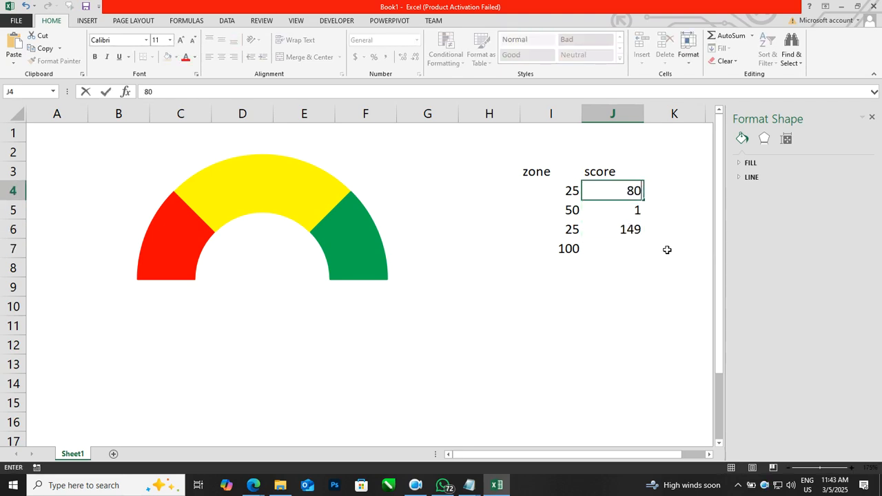
{"action": "key", "text": "Return"}
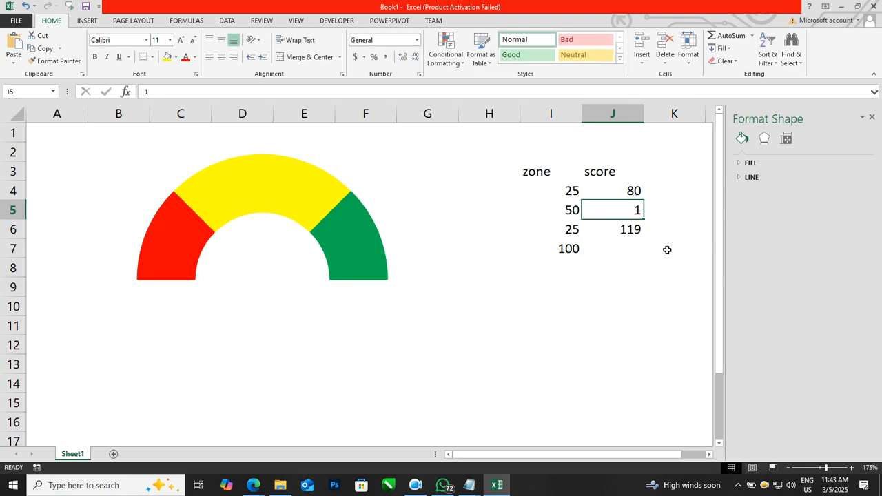
{"action": "key", "text": "Up"}
{"action": "type", "text": "12"}
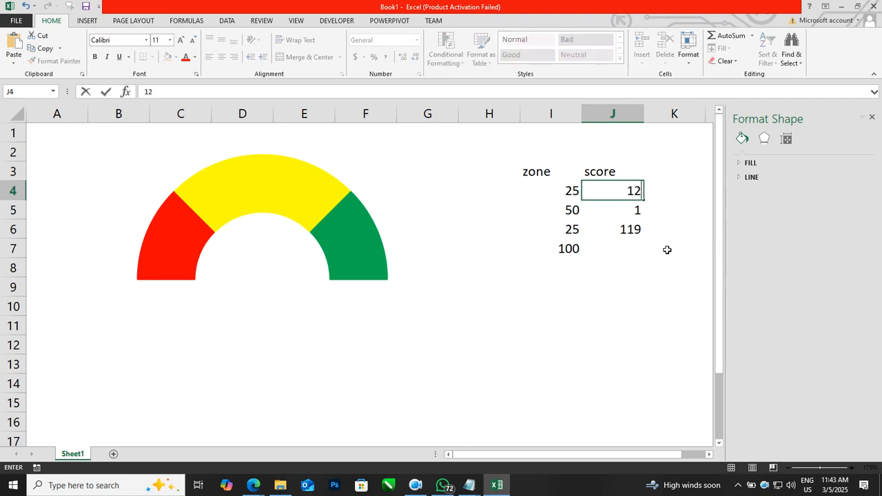
{"action": "key", "text": "Return"}
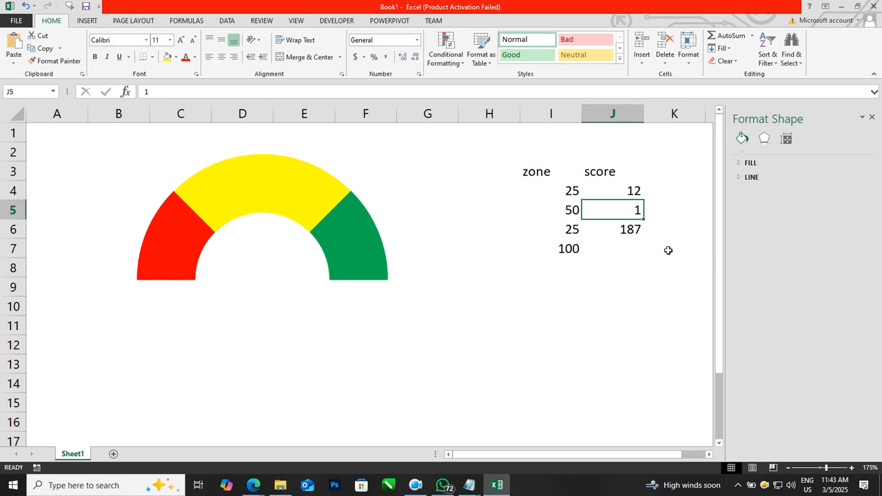
{"action": "left_click_drag", "start_coordinate": [611, 175], "coordinate": [620, 224]}
{"action": "left_click", "coordinate": [623, 209]}
{"action": "left_click", "coordinate": [273, 191]}
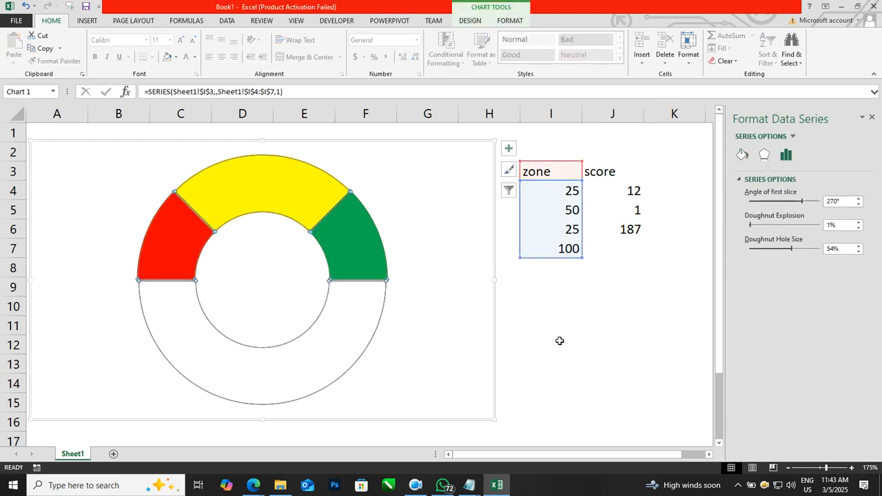
{"action": "left_click", "coordinate": [581, 334]}
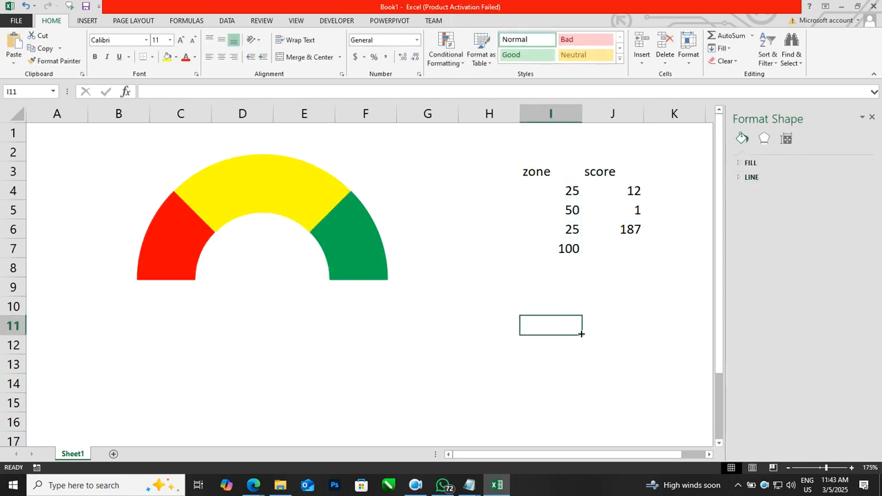
{"action": "left_click", "coordinate": [314, 183]}
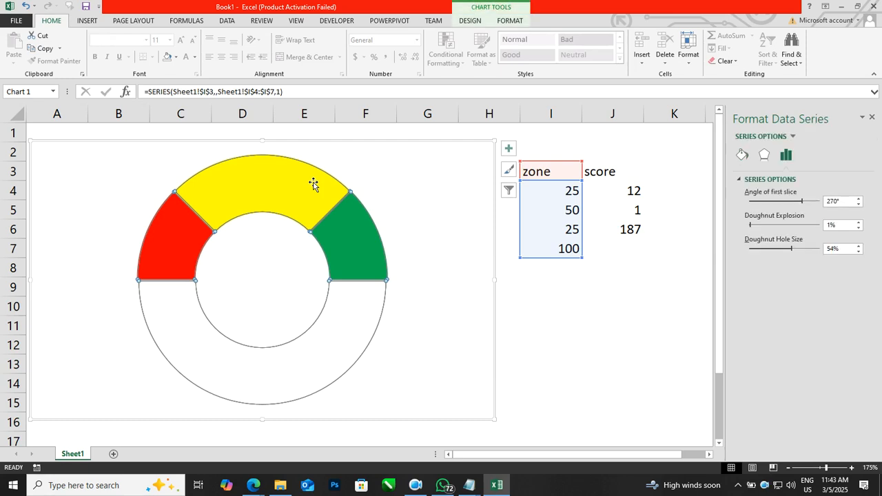
{"action": "left_click", "coordinate": [510, 305]}
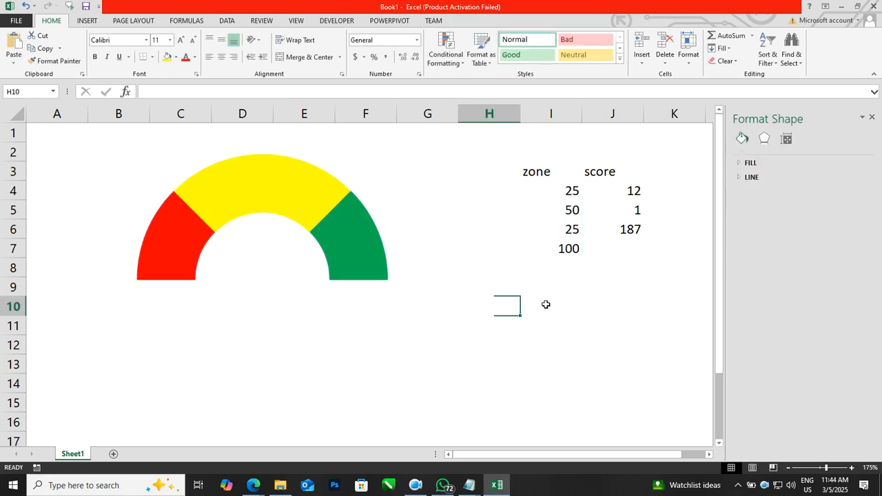
Step: Add a second data series to the zone doughnut chart, with cell J3 as its name and J4:J6 as its values
{"action": "left_click_drag", "start_coordinate": [612, 177], "coordinate": [624, 232]}
{"action": "left_click", "coordinate": [327, 197]}
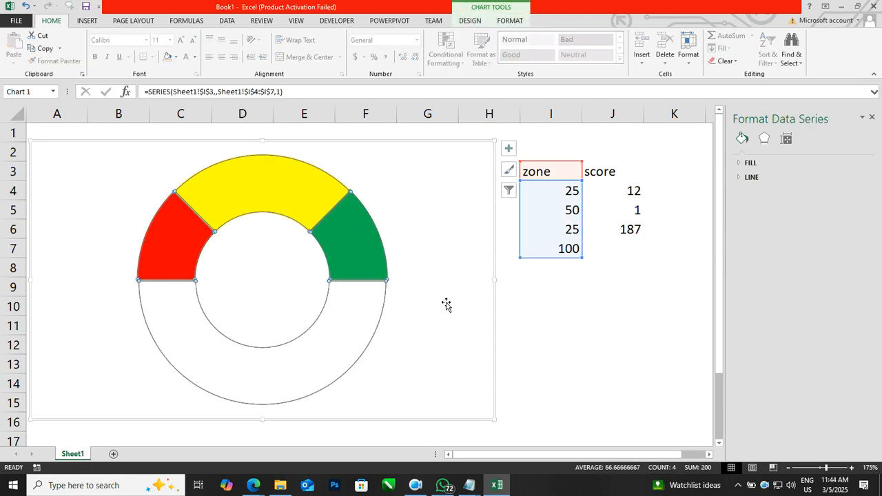
{"action": "right_click", "coordinate": [327, 195]}
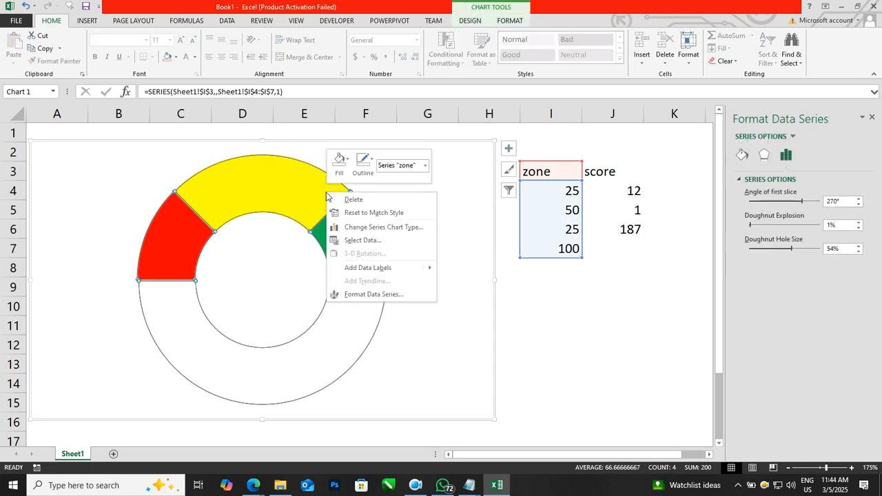
{"action": "left_click", "coordinate": [367, 241]}
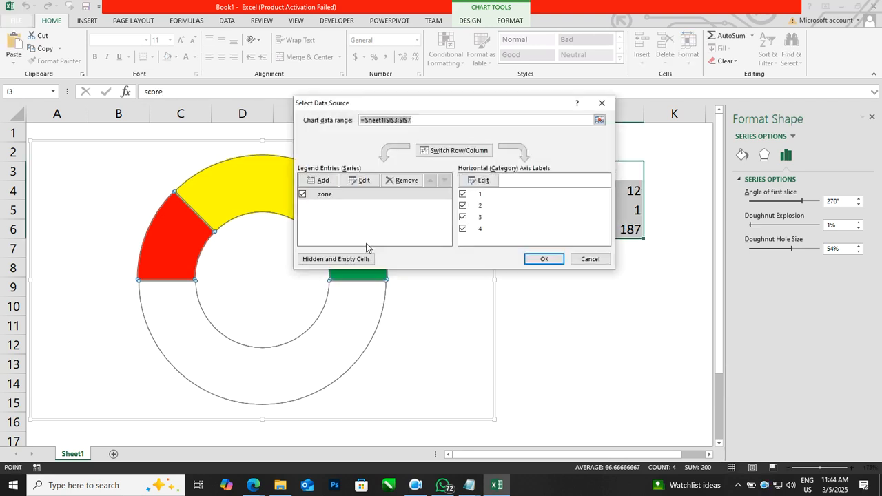
{"action": "left_click", "coordinate": [328, 185]}
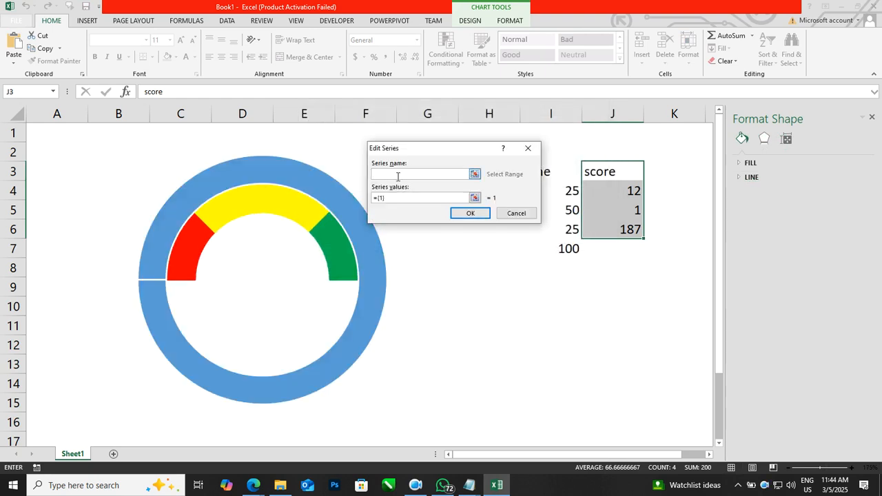
{"action": "left_click", "coordinate": [597, 170]}
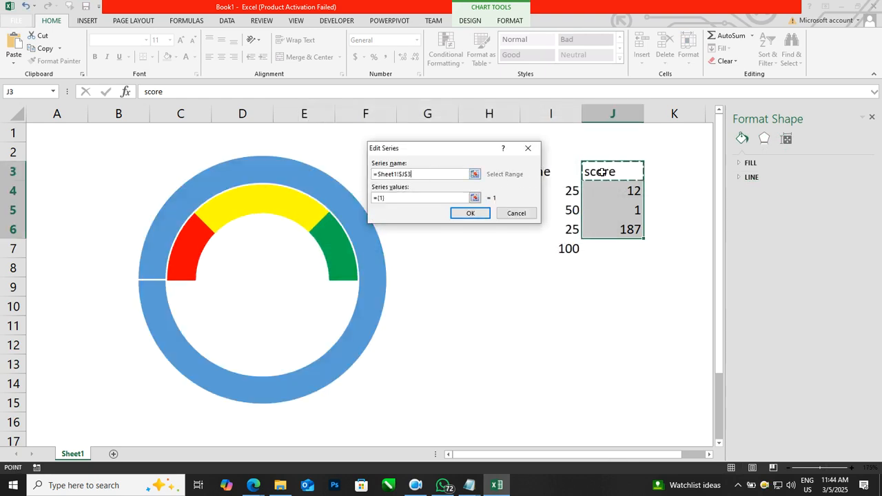
{"action": "left_click", "coordinate": [399, 198]}
{"action": "key", "text": "BackSpace"}
{"action": "left_click_drag", "start_coordinate": [597, 193], "coordinate": [608, 219]}
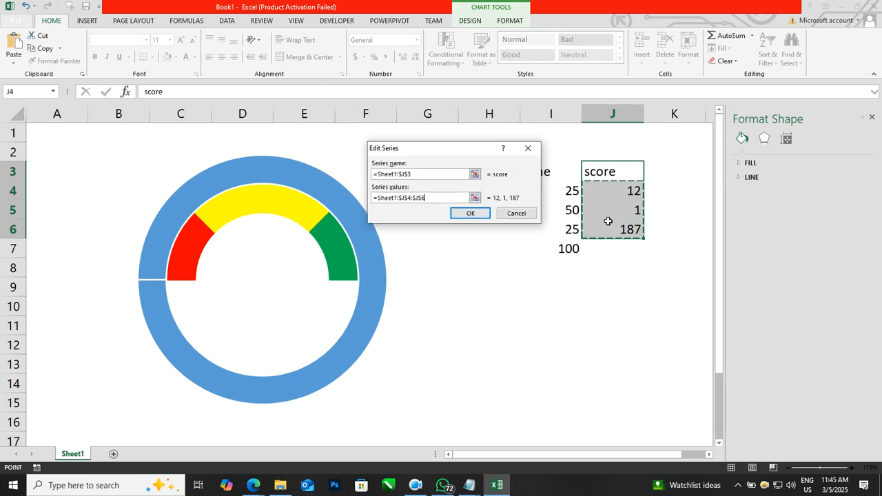
{"action": "left_click", "coordinate": [474, 217]}
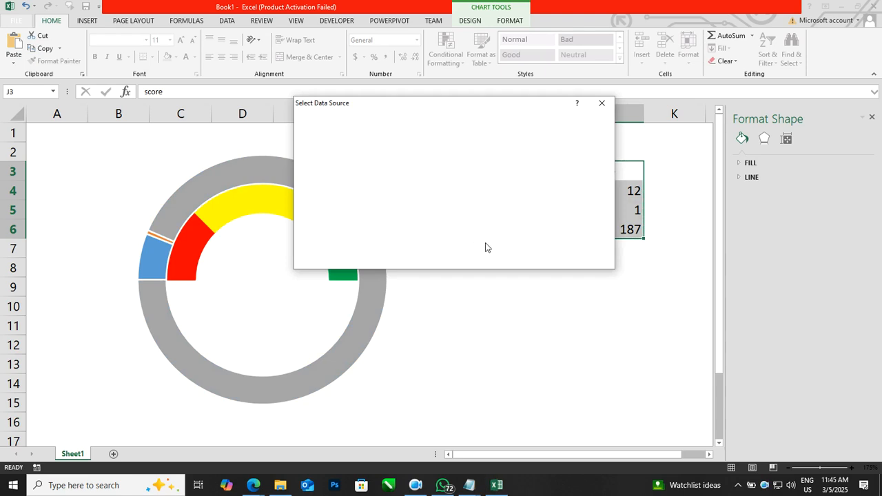
{"action": "left_click", "coordinate": [541, 258]}
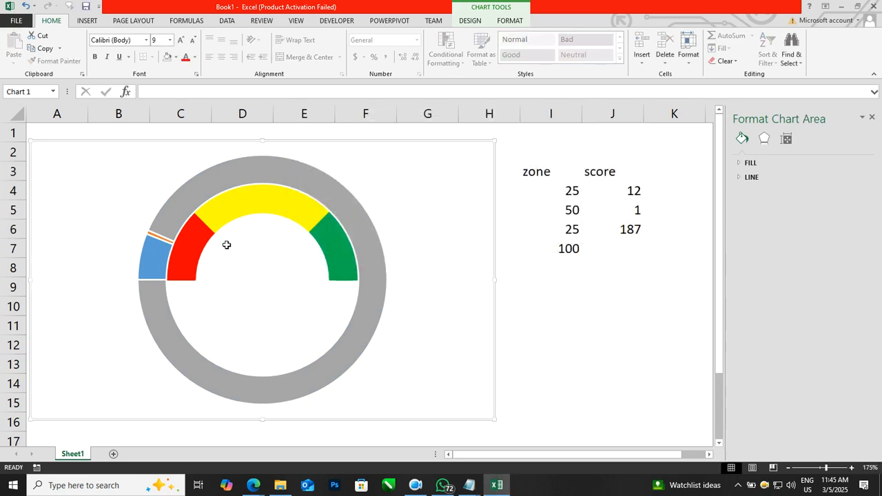
Step: Set the score in cell J4 to 50
{"action": "left_click", "coordinate": [633, 194]}
{"action": "type", "text": "50"}
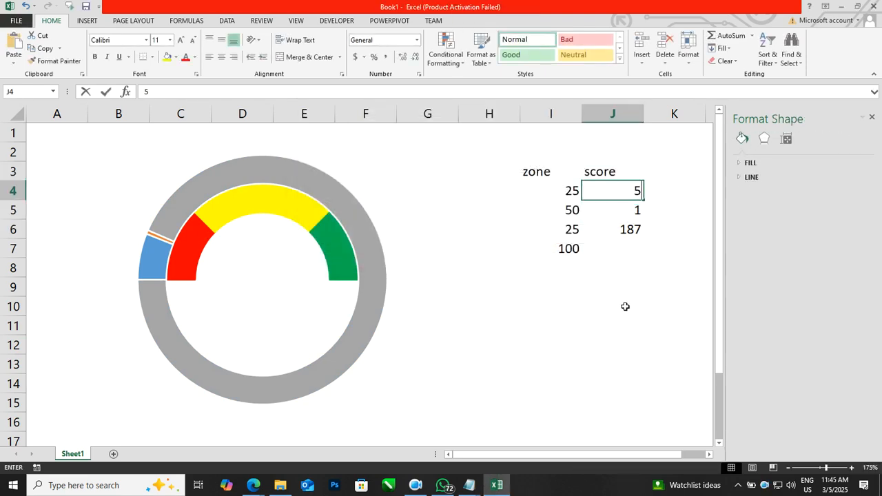
{"action": "key", "text": "Return"}
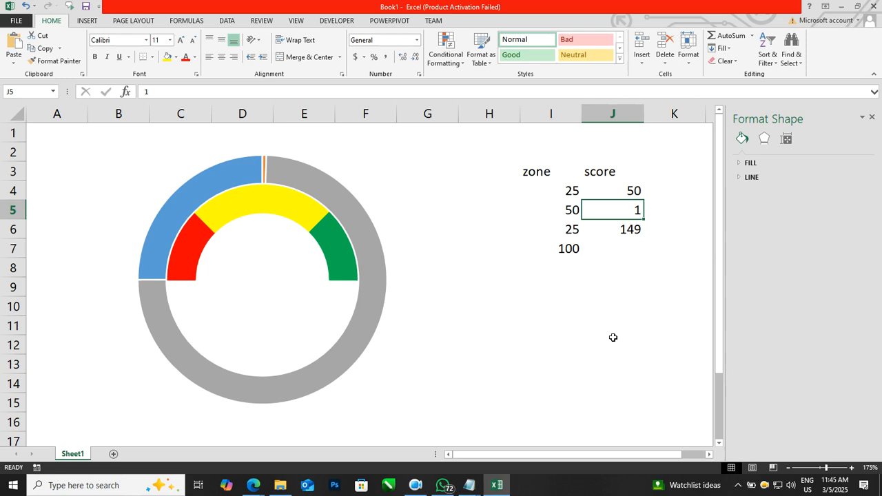
{"action": "left_click", "coordinate": [612, 338]}
{"action": "mouse_move", "coordinate": [262, 176]}
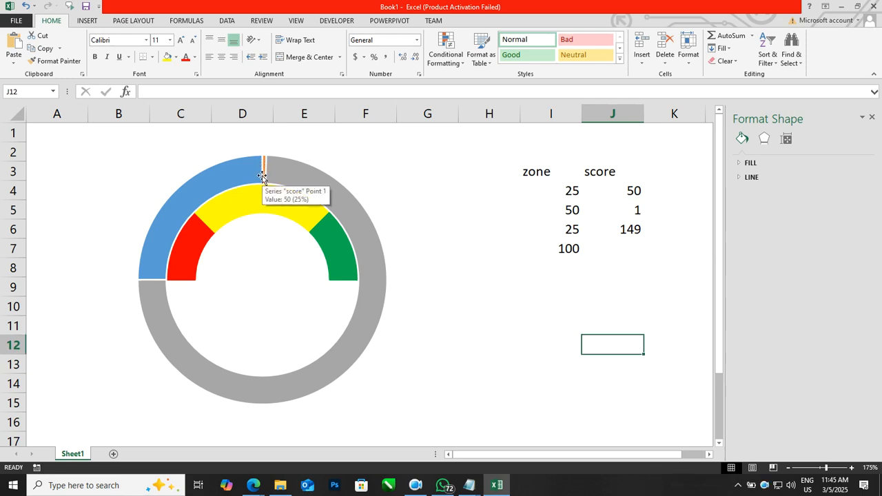
{"action": "mouse_move", "coordinate": [307, 177]}
{"action": "left_click", "coordinate": [309, 177]}
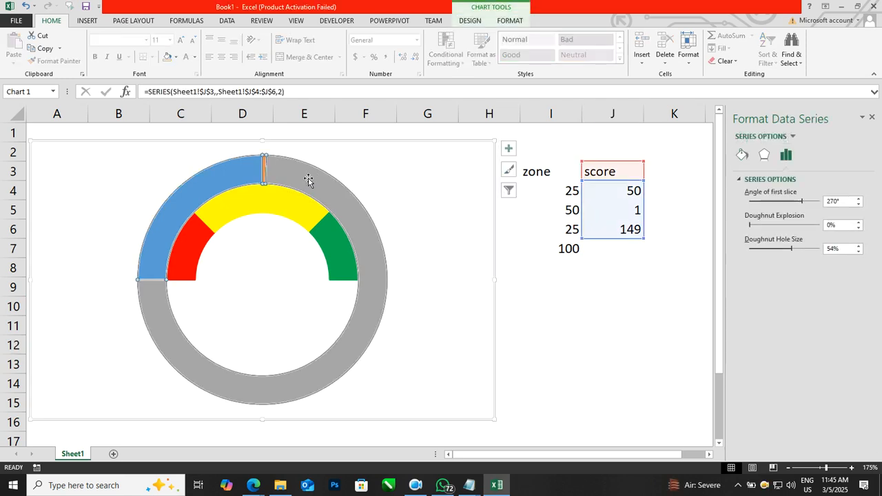
{"action": "left_click", "coordinate": [636, 293]}
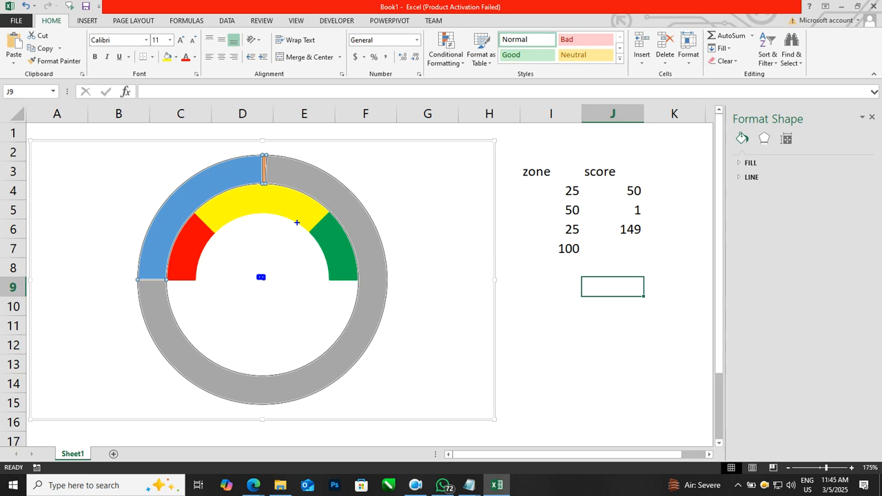
{"action": "mouse_move", "coordinate": [307, 177]}
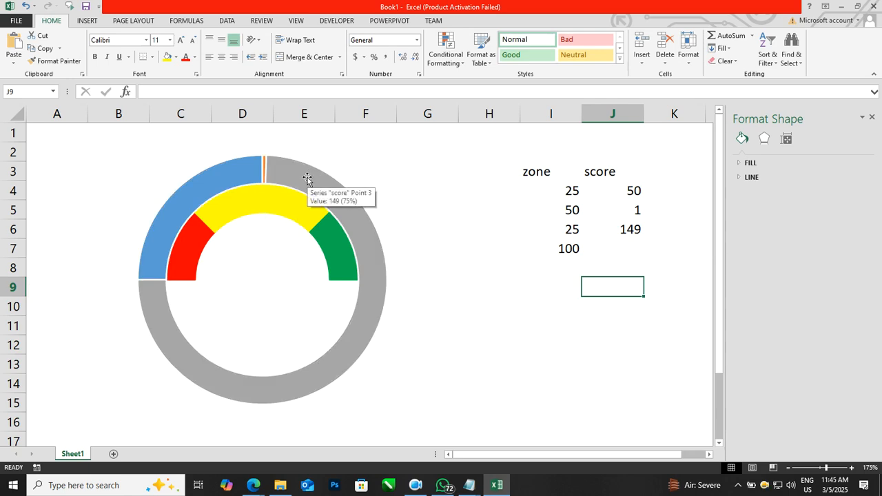
{"action": "mouse_move", "coordinate": [281, 214]}
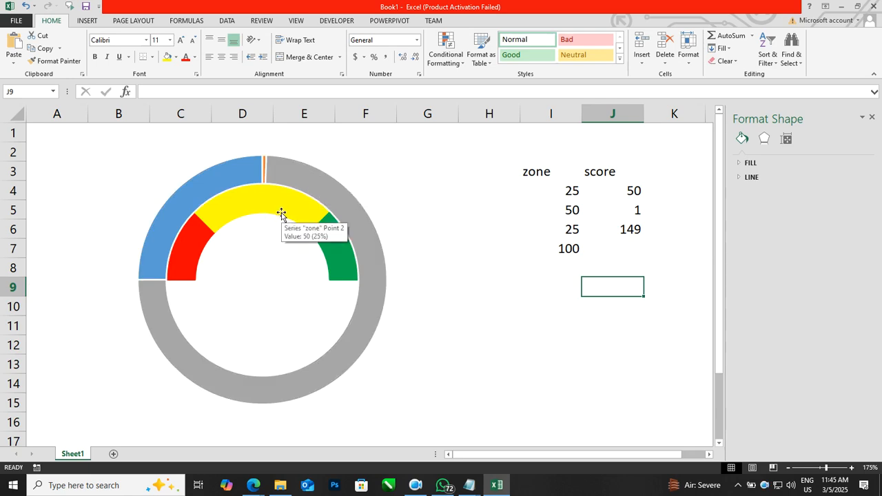
Step: Change the score series' chart type to Pie and plot it on the secondary axis
{"action": "left_click", "coordinate": [315, 180]}
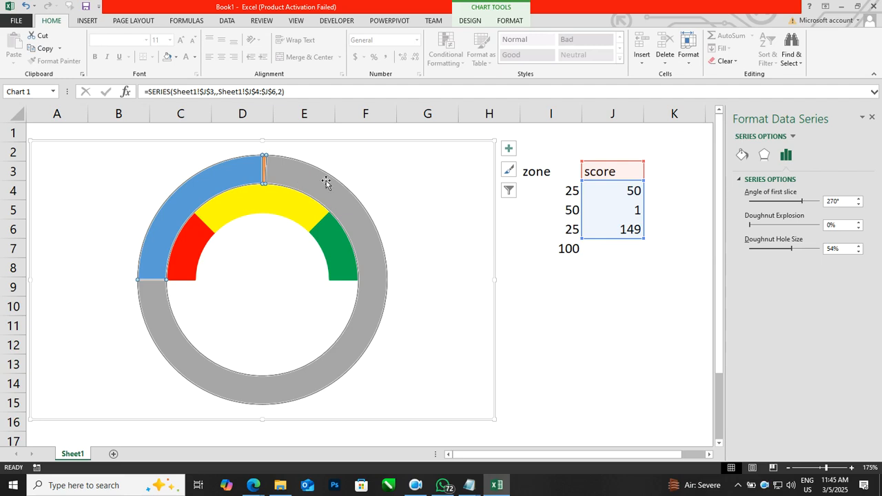
{"action": "right_click", "coordinate": [335, 197]}
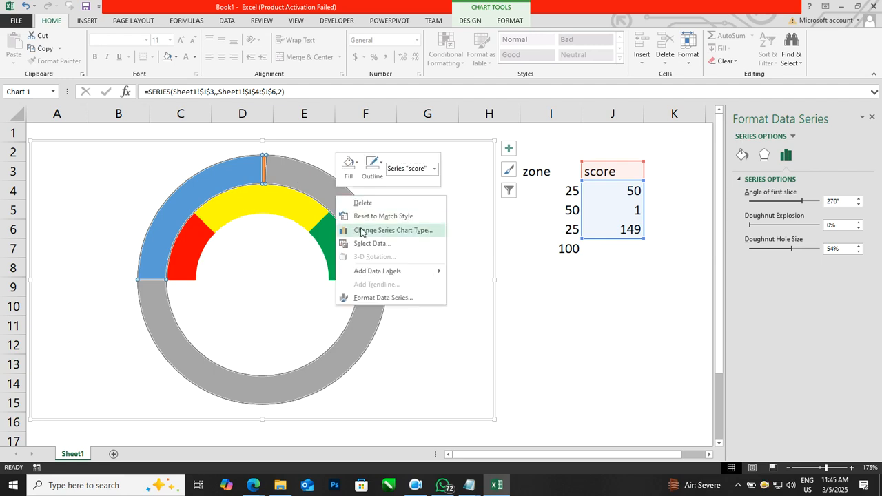
{"action": "left_click", "coordinate": [363, 231]}
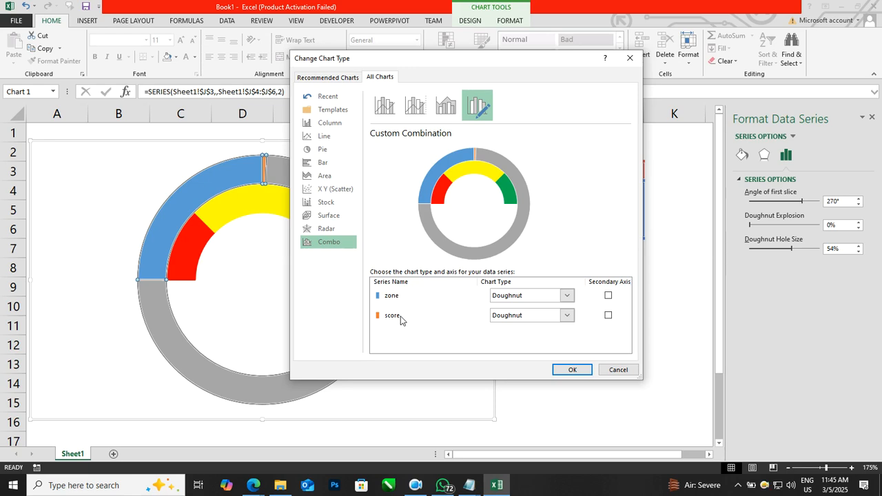
{"action": "left_click", "coordinate": [508, 317]}
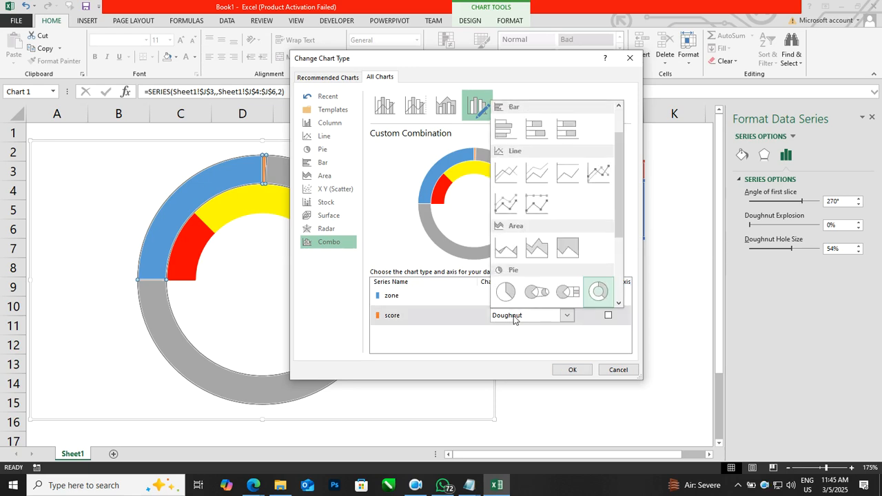
{"action": "left_click", "coordinate": [508, 297]}
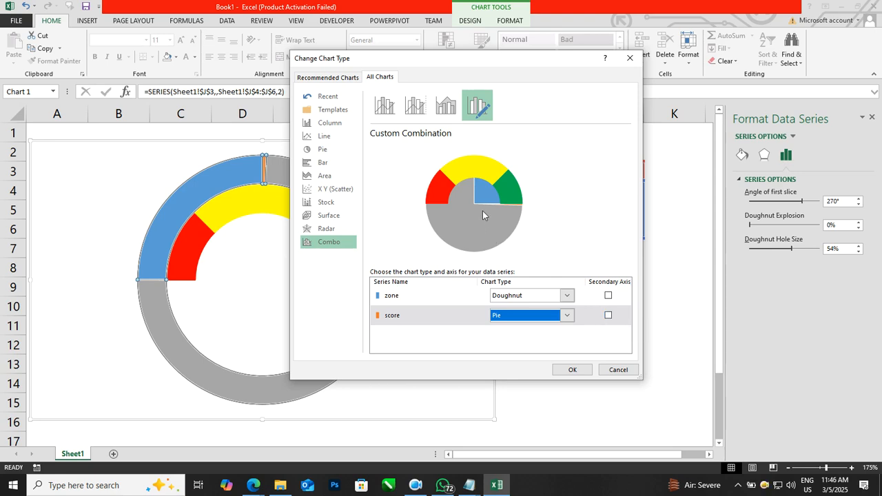
{"action": "left_click", "coordinate": [607, 315]}
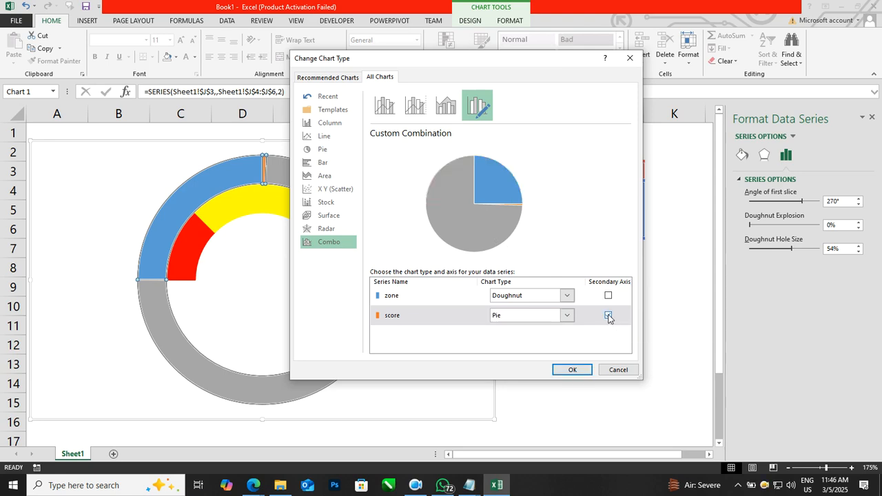
{"action": "left_click", "coordinate": [572, 370]}
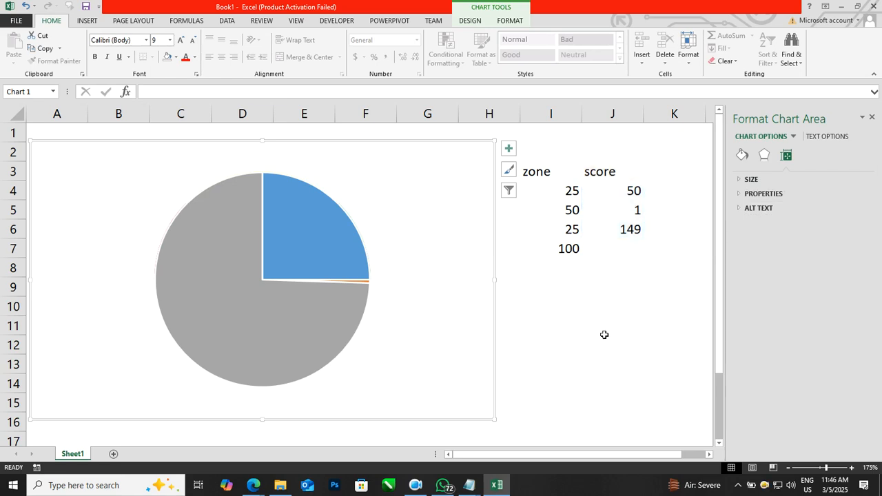
Step: Set the score pie's angle of first slice to 270°
{"action": "left_click", "coordinate": [316, 219]}
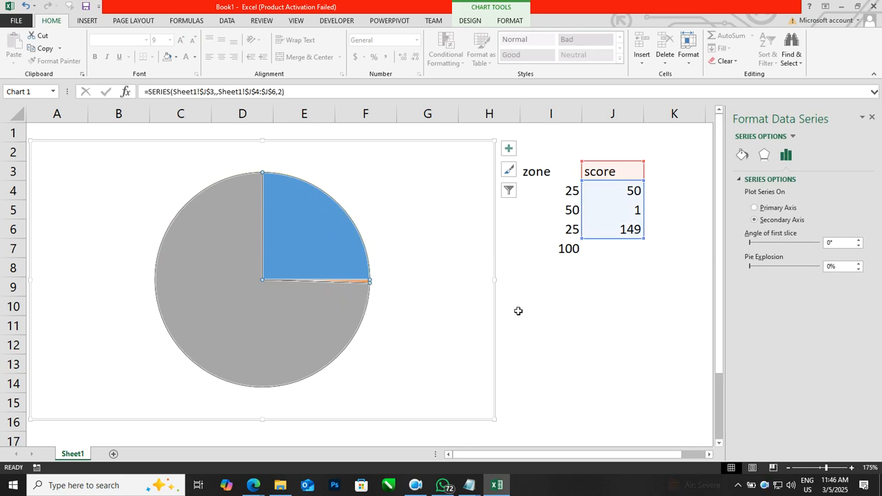
{"action": "left_click", "coordinate": [537, 327]}
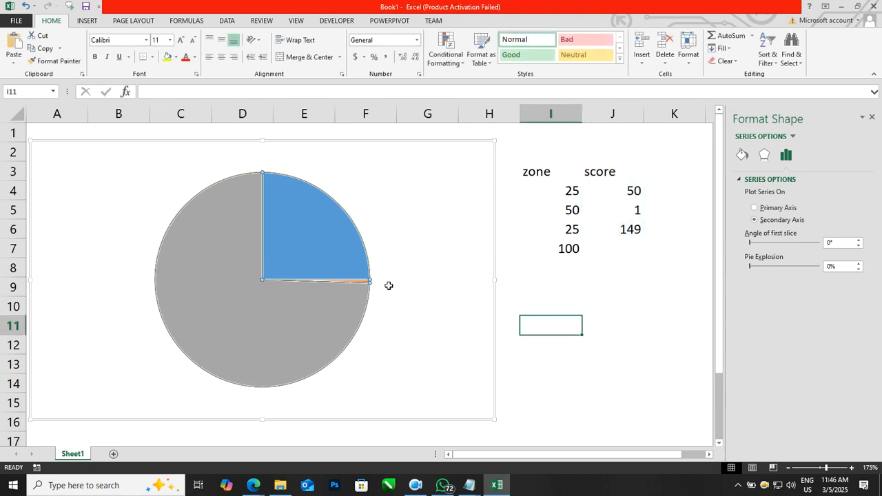
{"action": "left_click", "coordinate": [569, 349]}
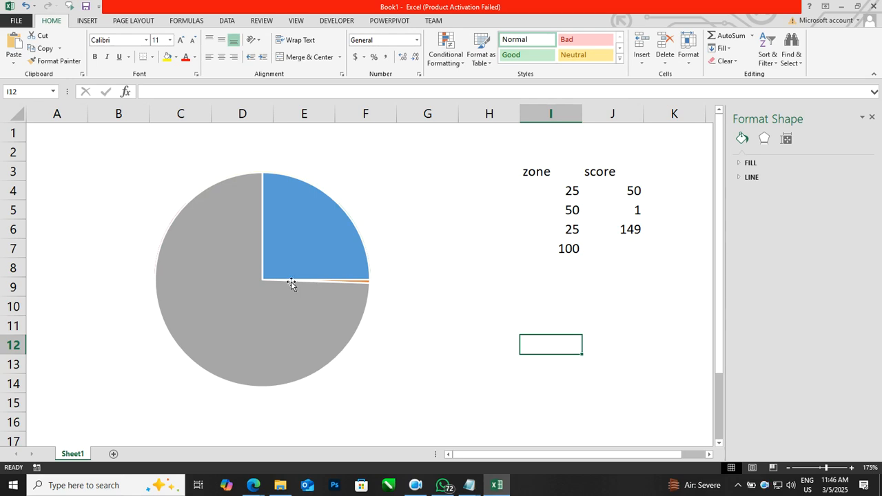
{"action": "mouse_move", "coordinate": [364, 282]}
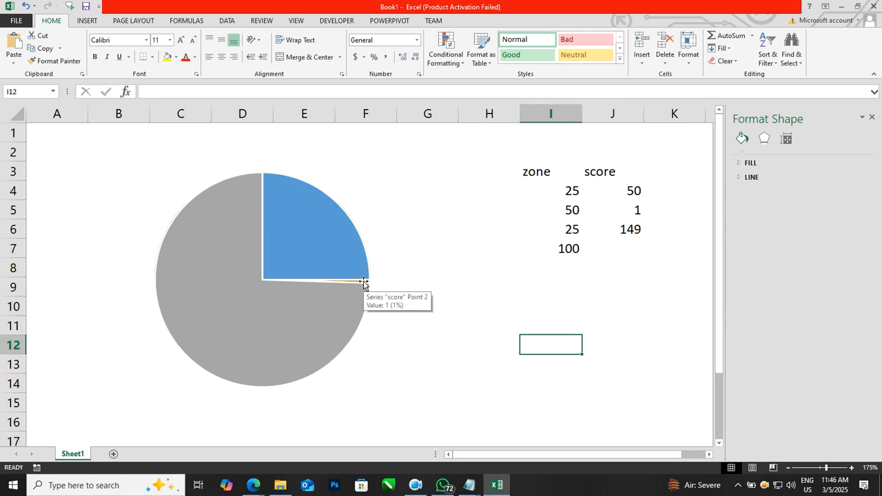
{"action": "left_click", "coordinate": [329, 246]}
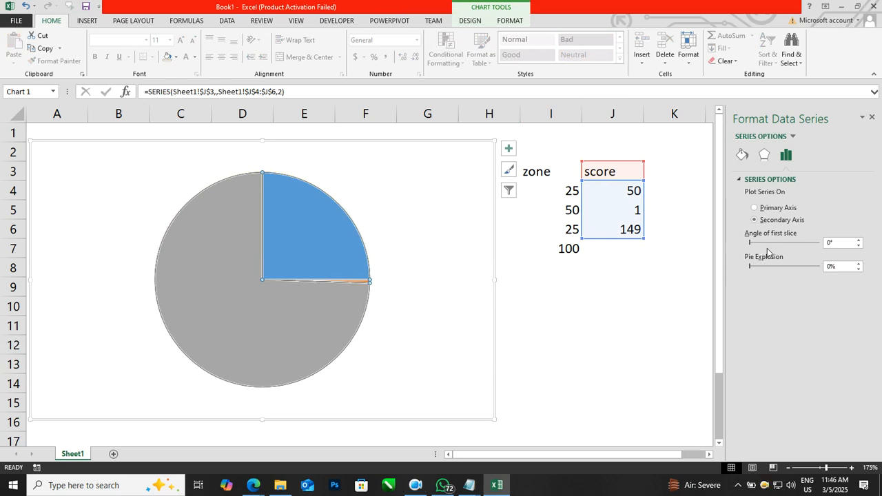
{"action": "left_click", "coordinate": [844, 244]}
{"action": "type", "text": "27"}
{"action": "key", "text": "Return"}
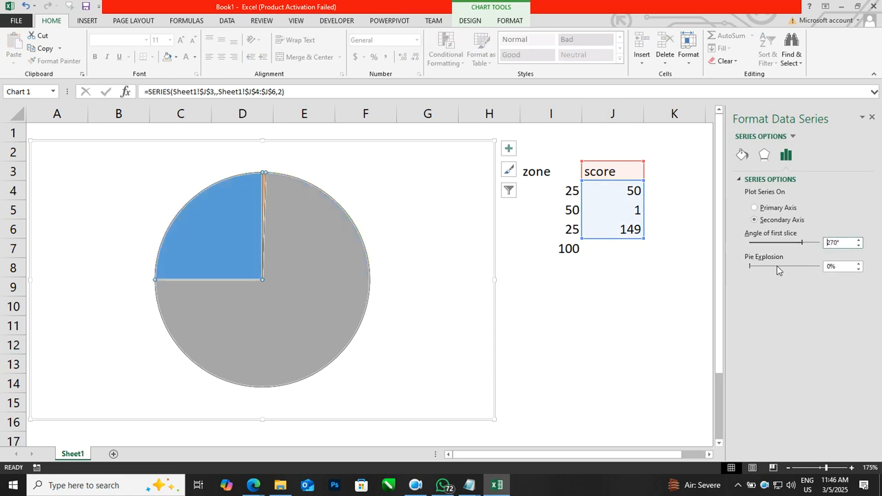
{"action": "left_click", "coordinate": [675, 332]}
{"action": "left_click", "coordinate": [631, 352]}
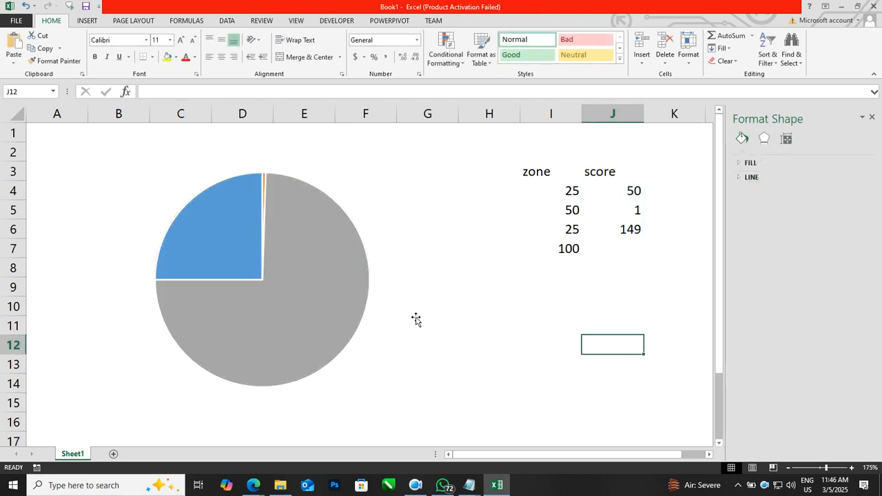
Step: Remove the fill and outline from the blue first slice of the score pie
{"action": "left_click", "coordinate": [222, 213]}
{"action": "left_click", "coordinate": [221, 212]}
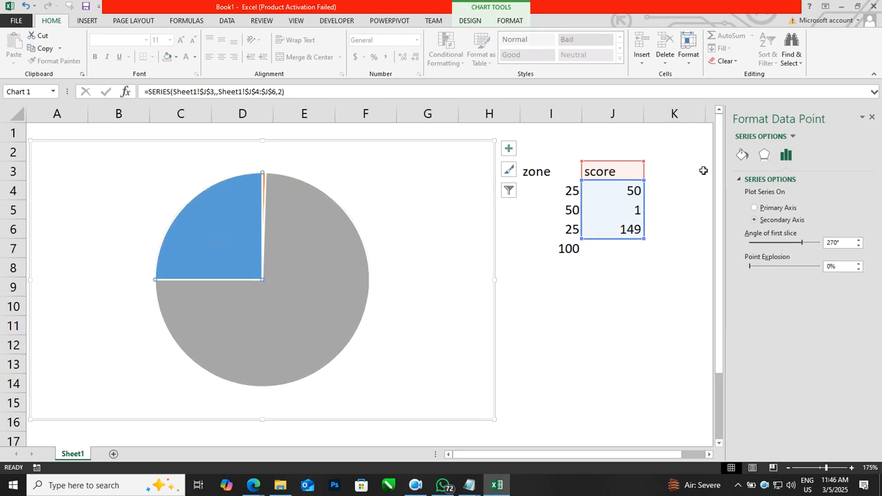
{"action": "left_click", "coordinate": [743, 157]}
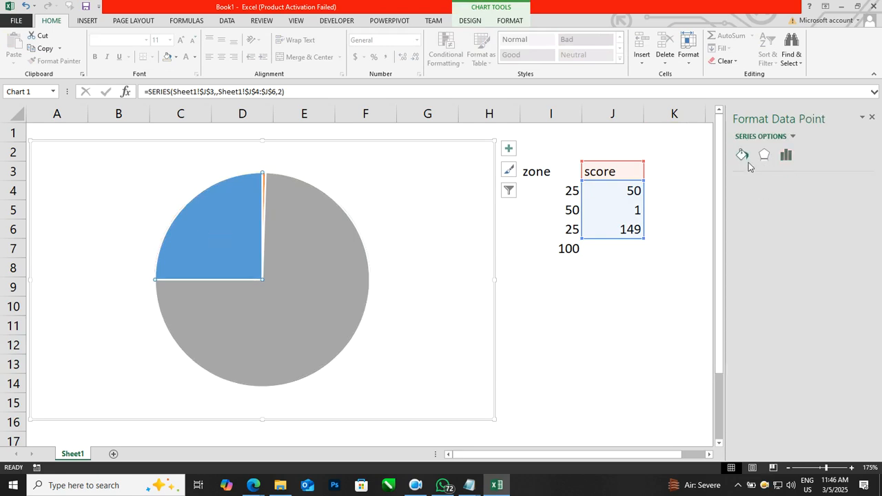
{"action": "left_click", "coordinate": [510, 21]}
{"action": "left_click", "coordinate": [432, 35]}
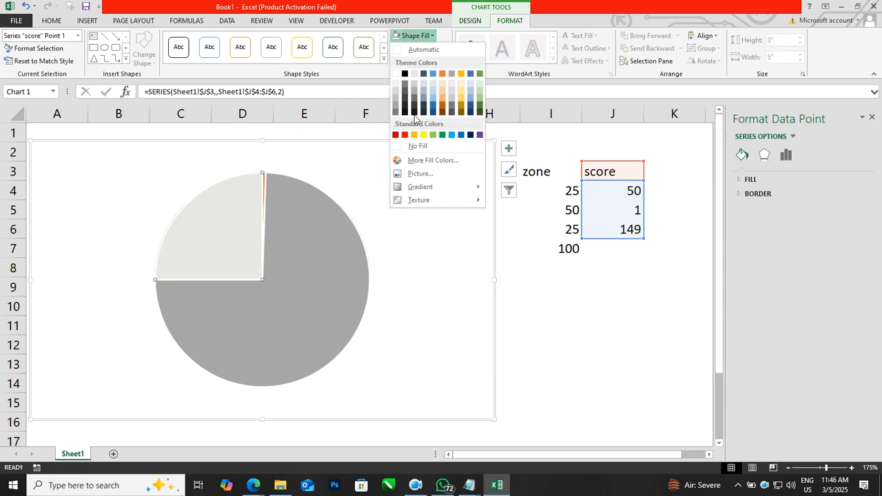
{"action": "left_click", "coordinate": [422, 146]}
{"action": "left_click", "coordinate": [419, 48]}
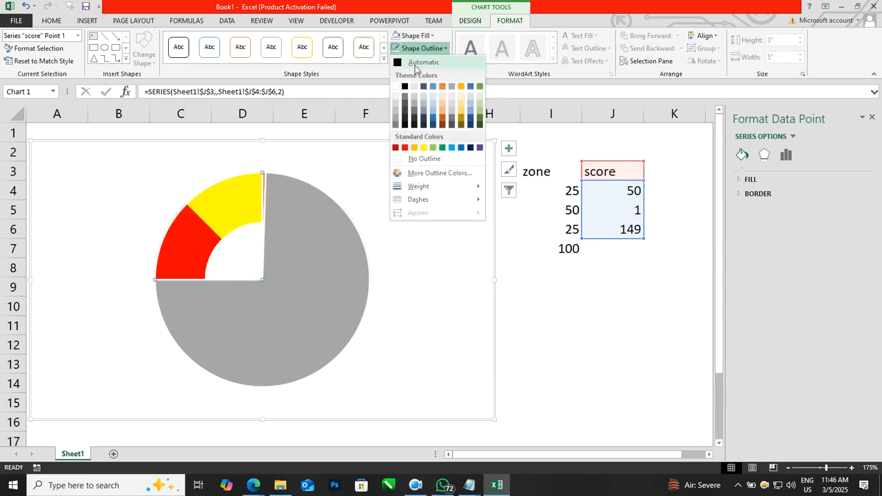
{"action": "left_click", "coordinate": [419, 159]}
Step: Remove the fill and outline from the large gray slice of the score pie
{"action": "left_click", "coordinate": [289, 216]}
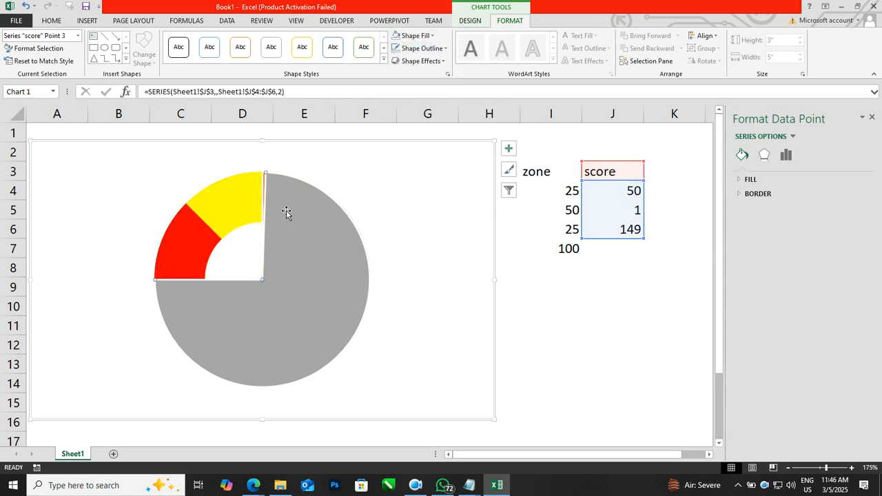
{"action": "left_click", "coordinate": [413, 36]}
{"action": "left_click", "coordinate": [418, 146]}
{"action": "left_click", "coordinate": [414, 36]}
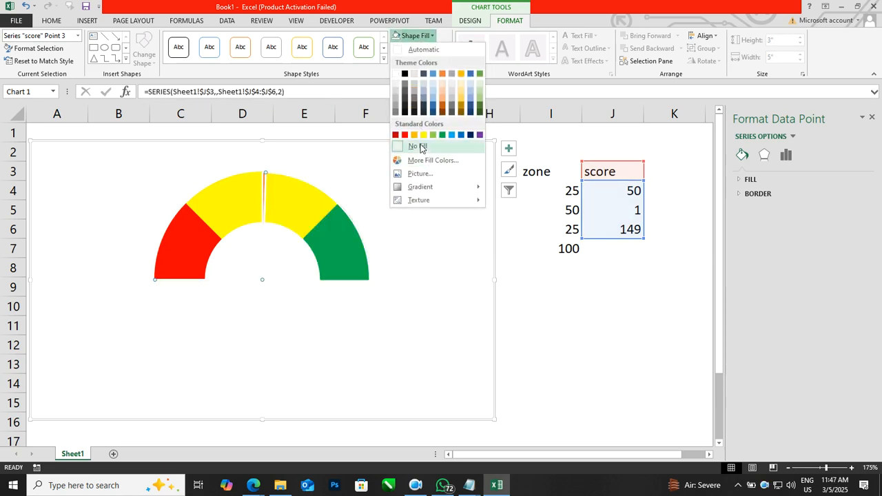
{"action": "left_click", "coordinate": [420, 146]}
{"action": "left_click", "coordinate": [422, 49]}
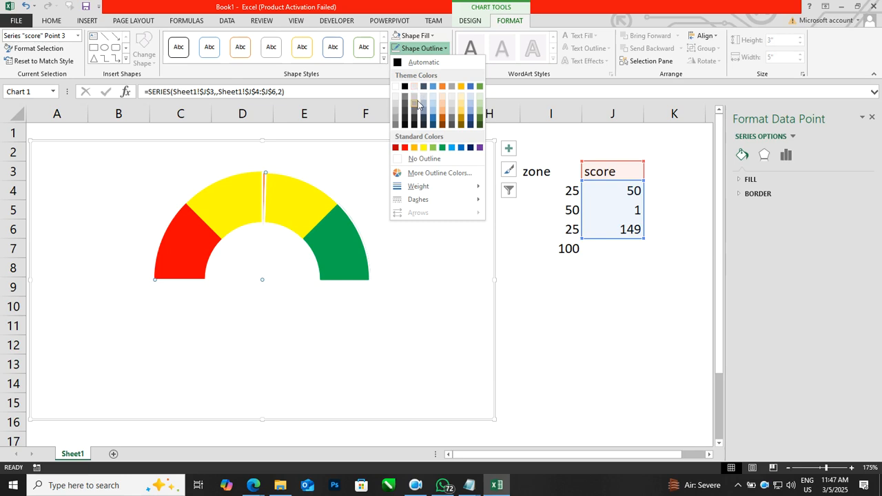
{"action": "left_click", "coordinate": [423, 158]}
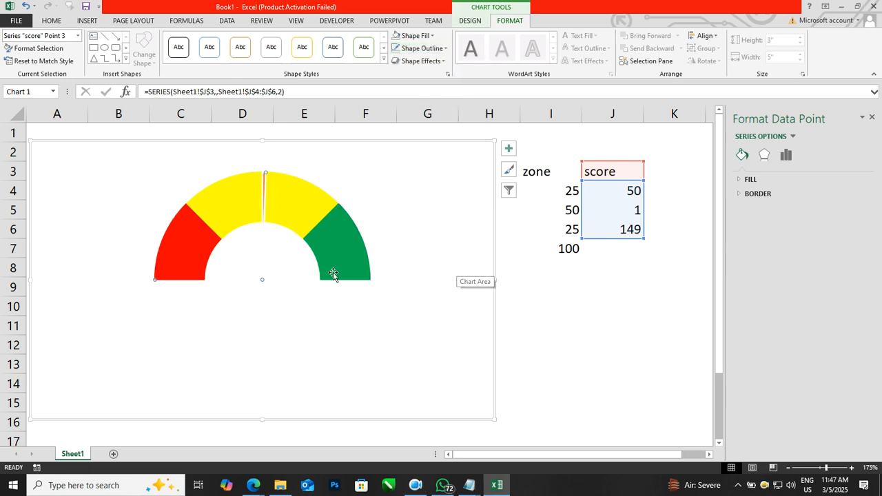
Step: Give the thin needle slice of the score pie a black fill and a black outline
{"action": "left_click", "coordinate": [262, 246]}
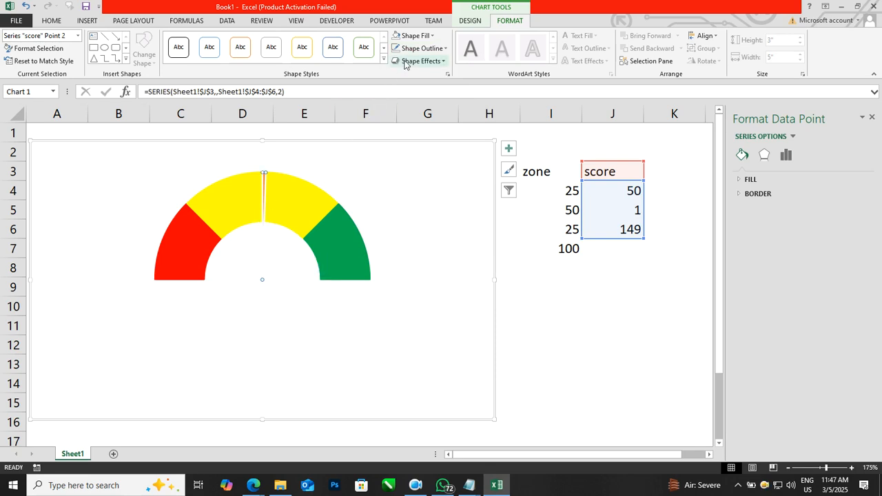
{"action": "left_click", "coordinate": [414, 36]}
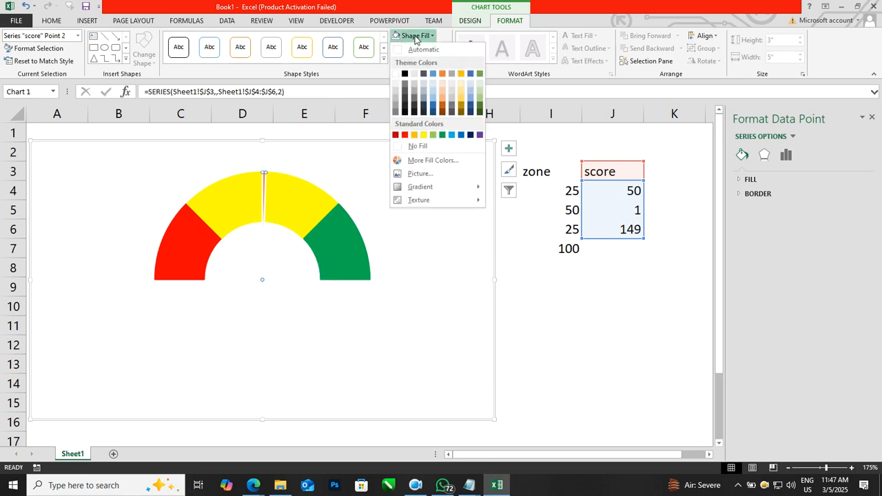
{"action": "left_click", "coordinate": [407, 74]}
{"action": "left_click", "coordinate": [421, 38]}
{"action": "left_click", "coordinate": [420, 38]}
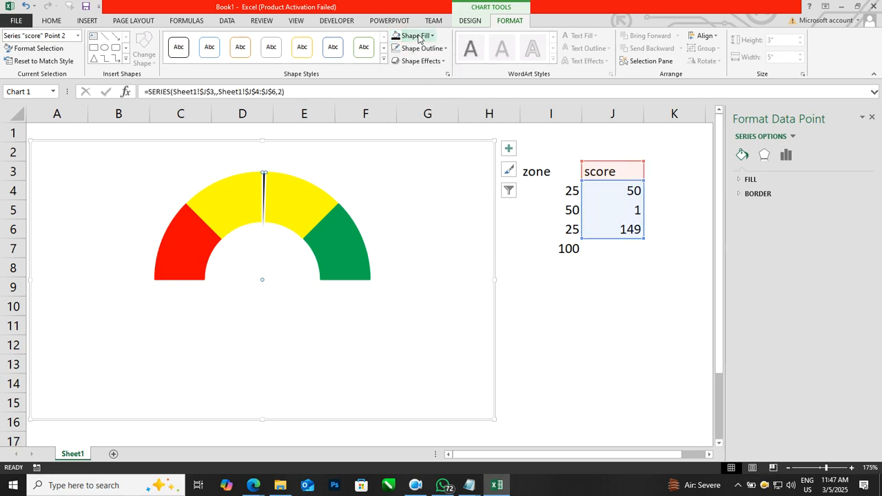
{"action": "left_click", "coordinate": [421, 49]}
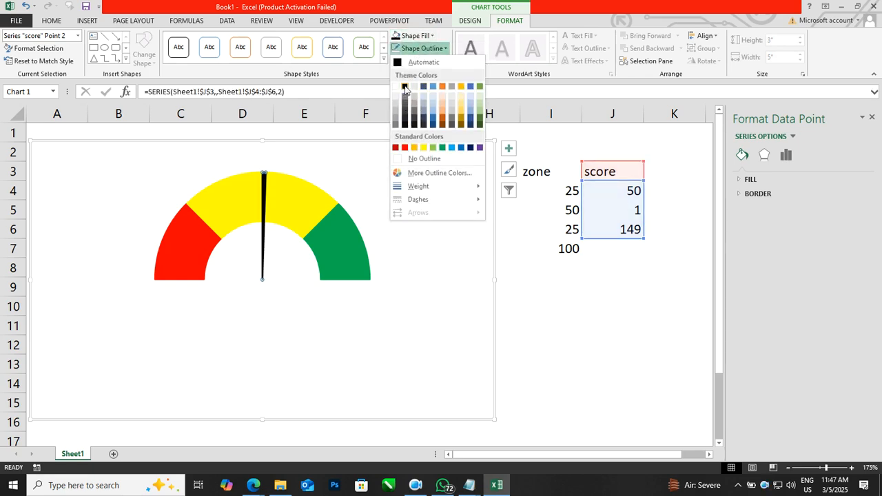
{"action": "left_click", "coordinate": [406, 88]}
{"action": "left_click", "coordinate": [571, 314]}
{"action": "left_click", "coordinate": [590, 351]}
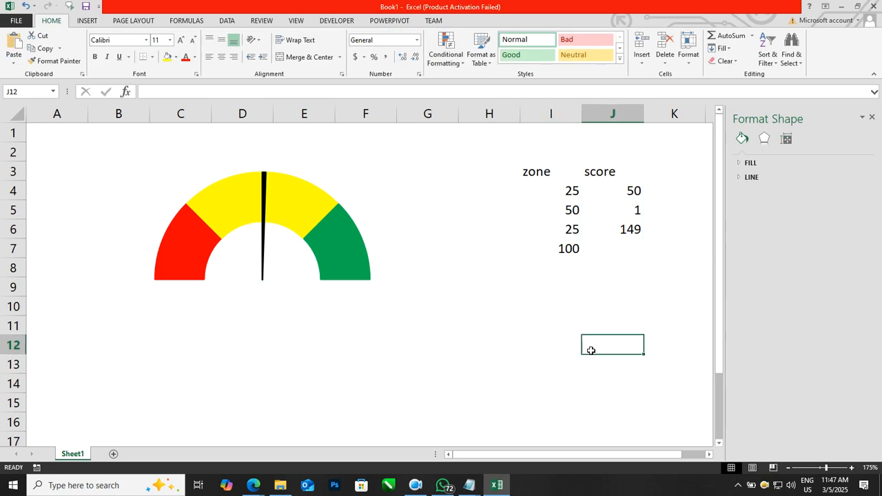
Step: Insert a text box about 1.24" wide and 0.37" high below the gauge and link it to score cell J4
{"action": "left_click", "coordinate": [84, 20]}
{"action": "left_click", "coordinate": [674, 50]}
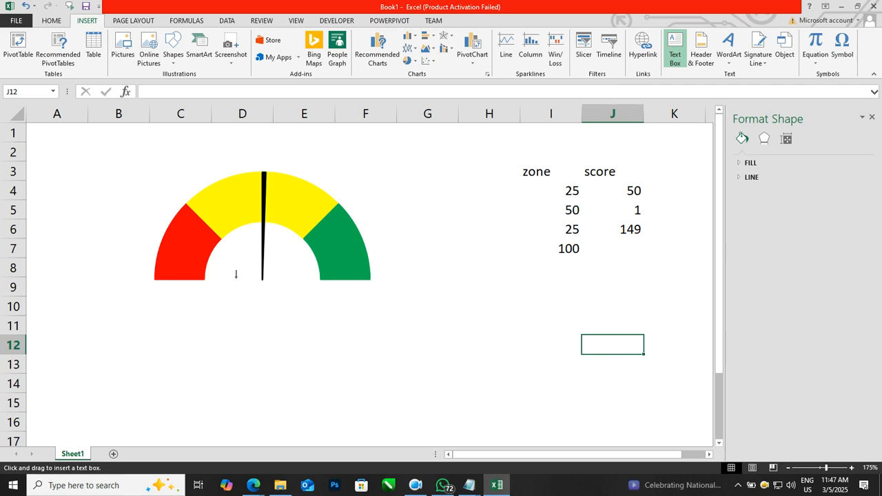
{"action": "left_click_drag", "start_coordinate": [203, 288], "coordinate": [319, 322]}
{"action": "left_click", "coordinate": [220, 92]}
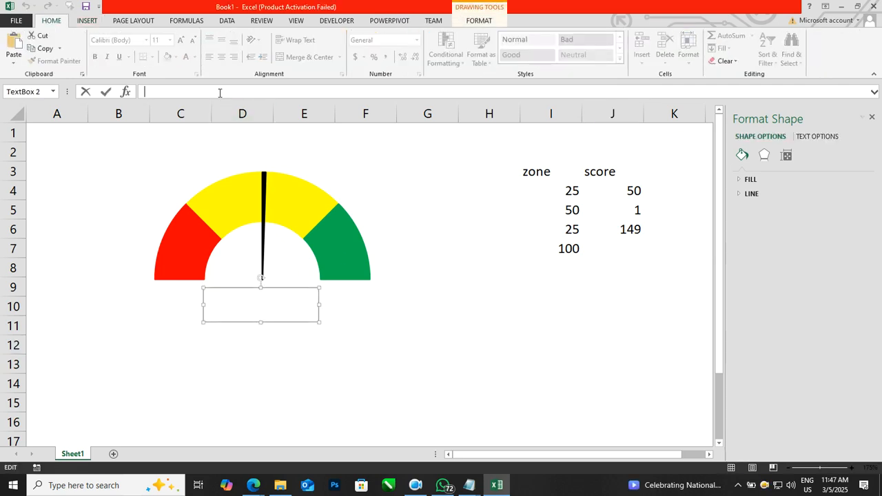
{"action": "type", "text": "="}
{"action": "left_click", "coordinate": [611, 190]}
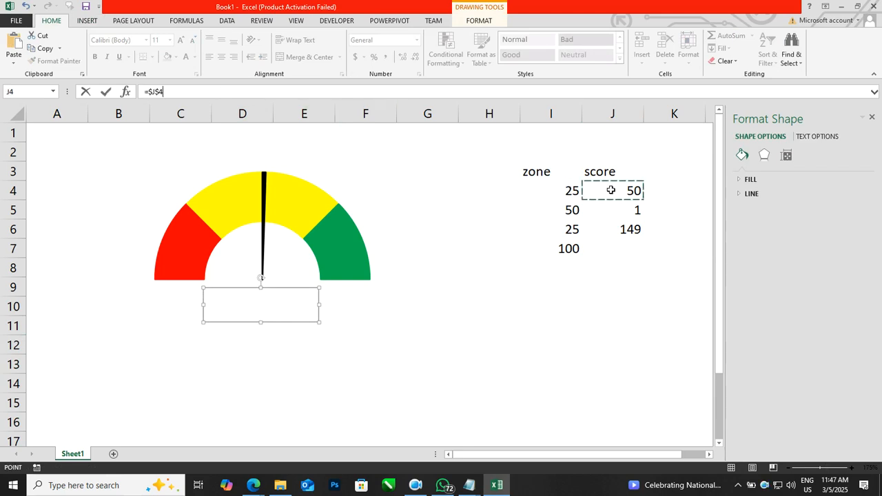
{"action": "key", "text": "Return"}
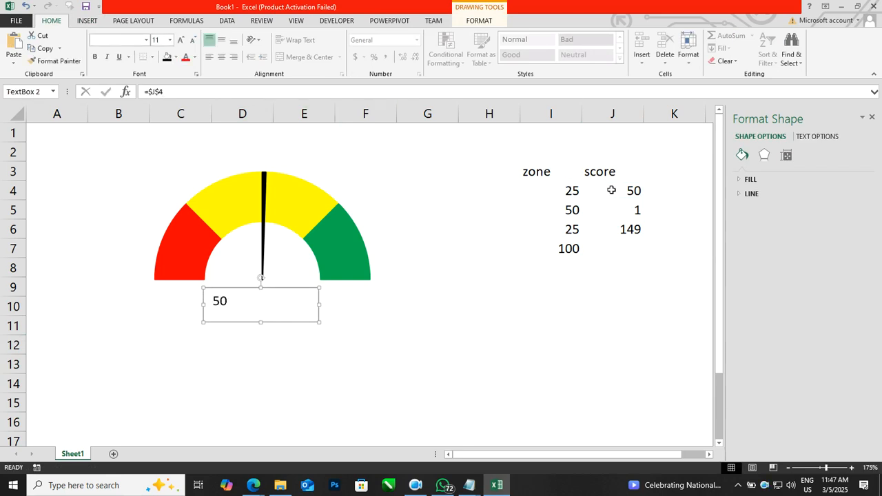
Step: Center the text box's score horizontally and vertically, make it bold and enlarge its font by three size steps
{"action": "left_click", "coordinate": [221, 56]}
{"action": "left_click", "coordinate": [221, 39]}
{"action": "left_click", "coordinate": [95, 56]}
{"action": "left_click", "coordinate": [179, 40]}
{"action": "left_click", "coordinate": [180, 40]}
{"action": "left_click", "coordinate": [179, 40]}
{"action": "left_click", "coordinate": [180, 40]}
{"action": "left_click", "coordinate": [551, 344]}
{"action": "left_click", "coordinate": [569, 378]}
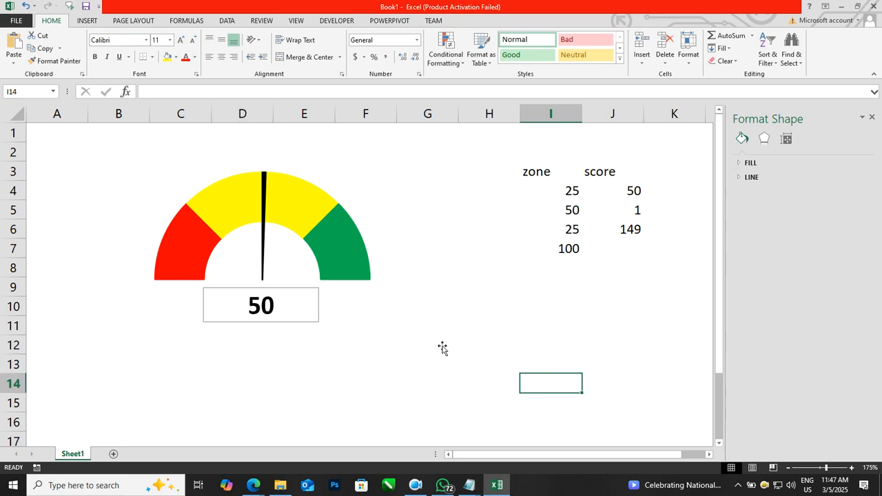
Step: Remove the fill and outline from the score text box below the gauge
{"action": "left_click", "coordinate": [316, 305]}
{"action": "left_click", "coordinate": [478, 21]}
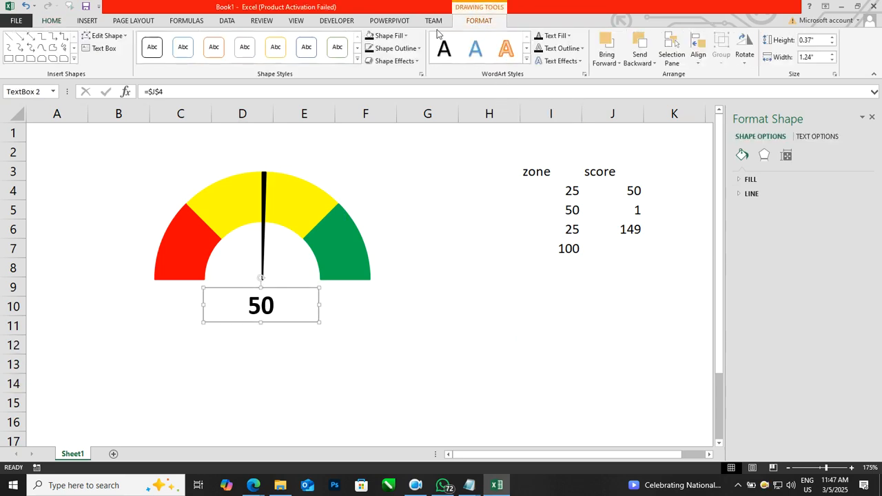
{"action": "left_click", "coordinate": [387, 36]}
{"action": "left_click", "coordinate": [392, 148]}
{"action": "left_click", "coordinate": [395, 49]}
{"action": "left_click", "coordinate": [403, 160]}
{"action": "left_click", "coordinate": [541, 325]}
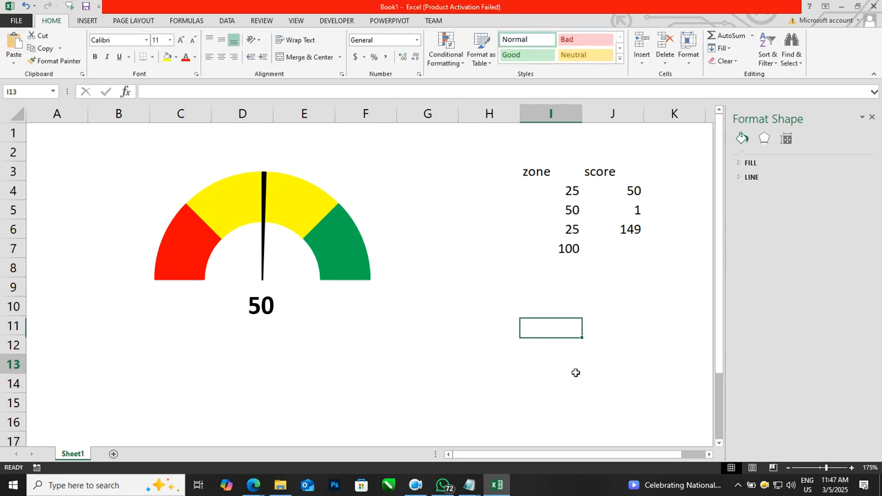
{"action": "left_click", "coordinate": [578, 372]}
Step: Test the gauge needle by setting score cell J4 first to 32 and after that to 89
{"action": "left_click", "coordinate": [610, 192]}
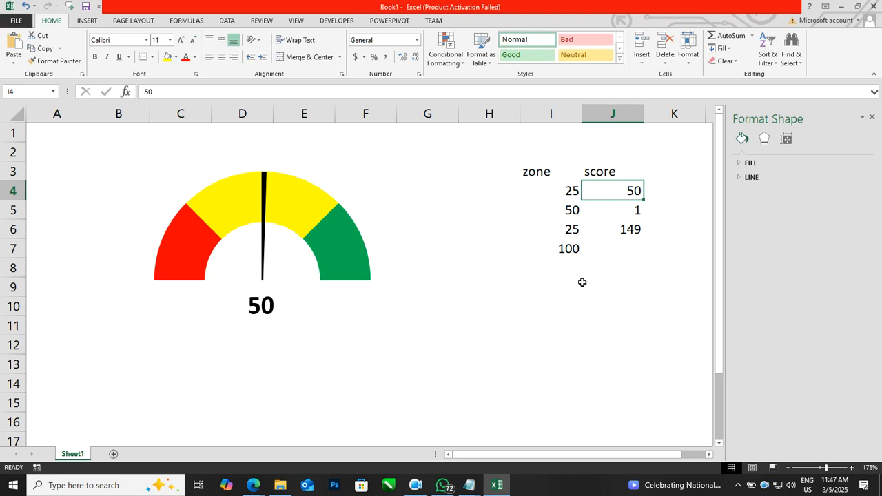
{"action": "type", "text": "32"}
{"action": "key", "text": "Return"}
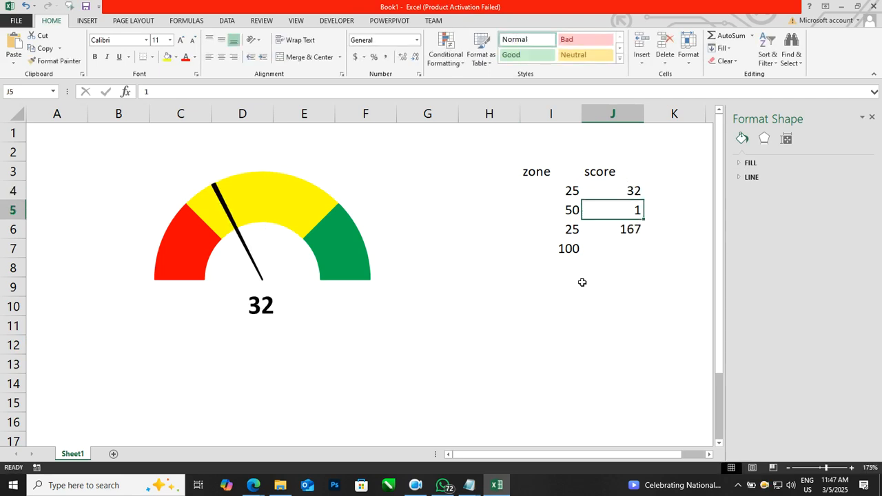
{"action": "key", "text": "Up"}
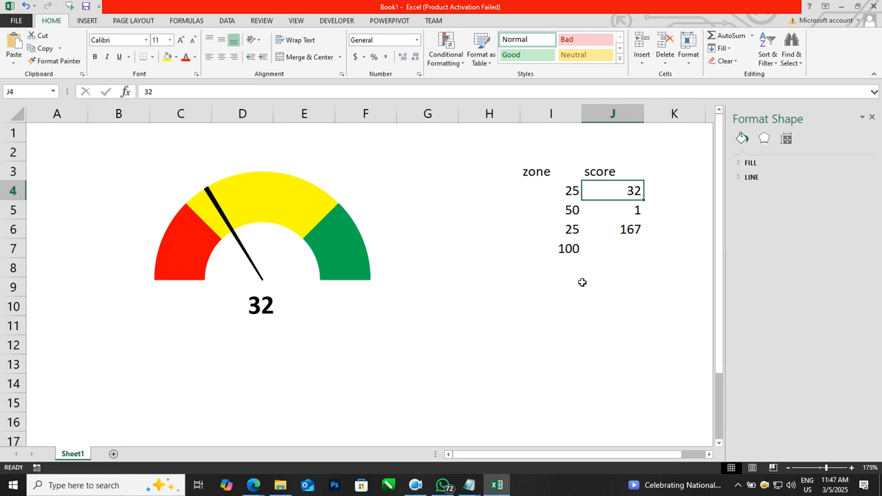
{"action": "type", "text": "89"}
{"action": "key", "text": "Return"}
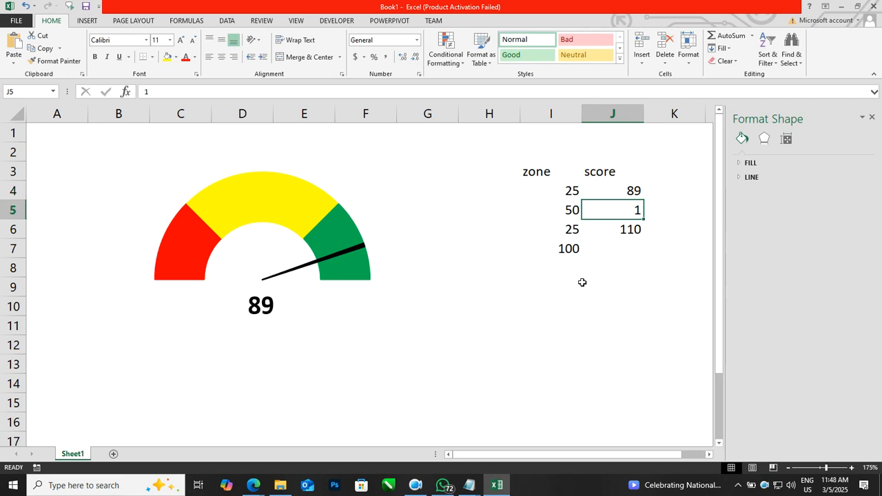
{"action": "left_click", "coordinate": [571, 306]}
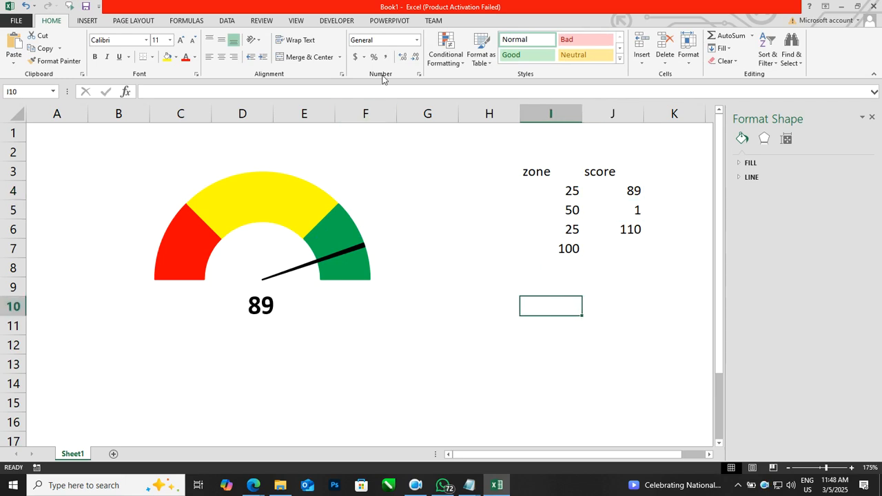
Step: Insert a spin button form control beside the upper end of the gauge, over columns F and G, spanning rows 2 to 5
{"action": "left_click", "coordinate": [337, 22]}
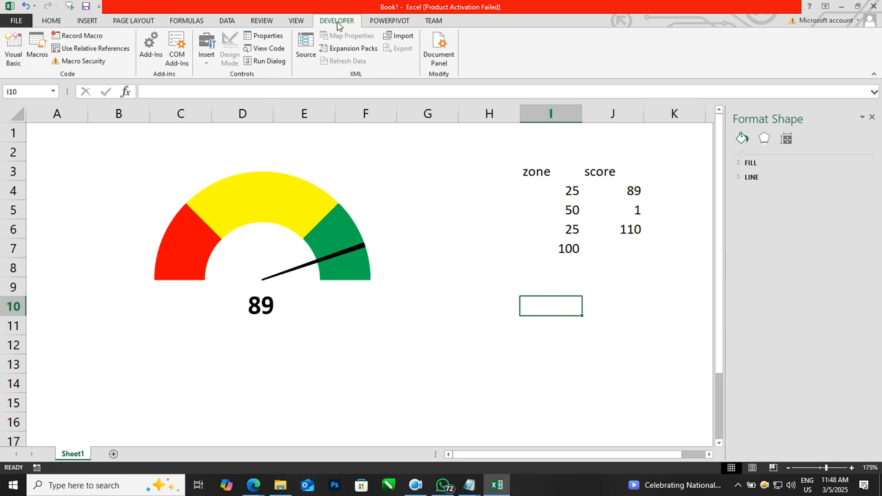
{"action": "left_click", "coordinate": [206, 52]}
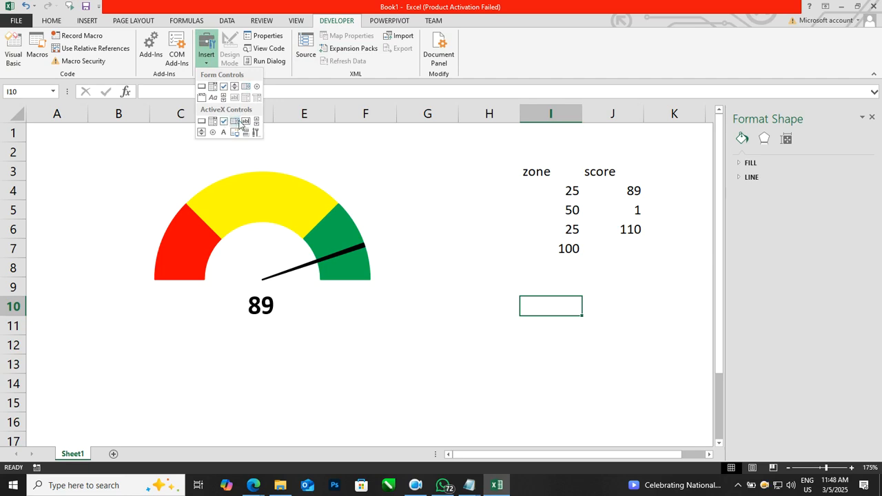
{"action": "left_click", "coordinate": [234, 87]}
{"action": "left_click_drag", "start_coordinate": [369, 148], "coordinate": [410, 212]}
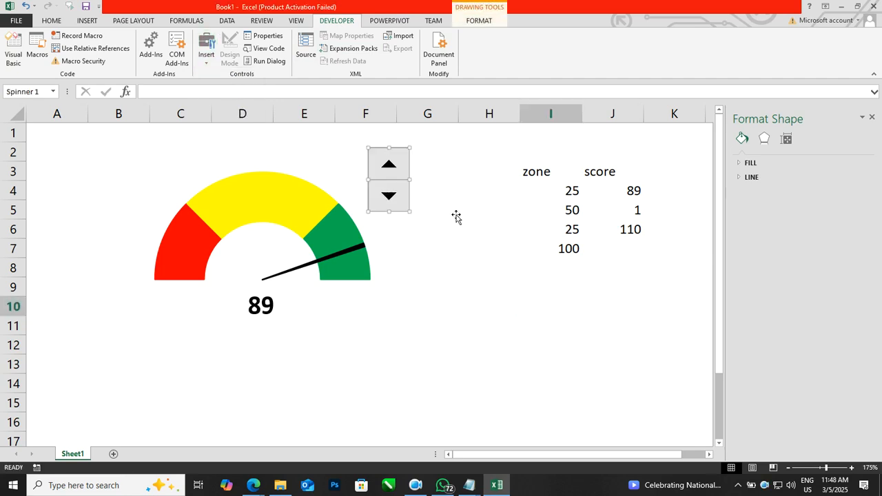
Step: Link the spin button to score cell J4 and lower its maximum value in the control's format settings
{"action": "right_click", "coordinate": [393, 175]}
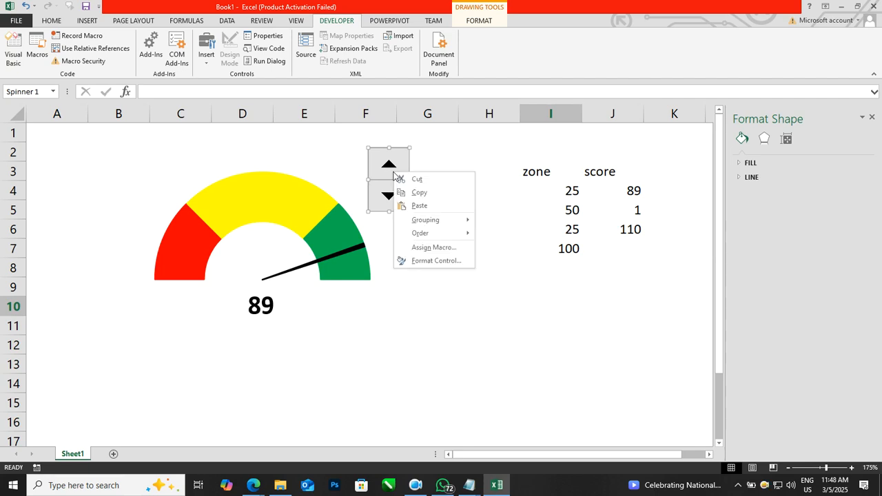
{"action": "left_click", "coordinate": [422, 262]}
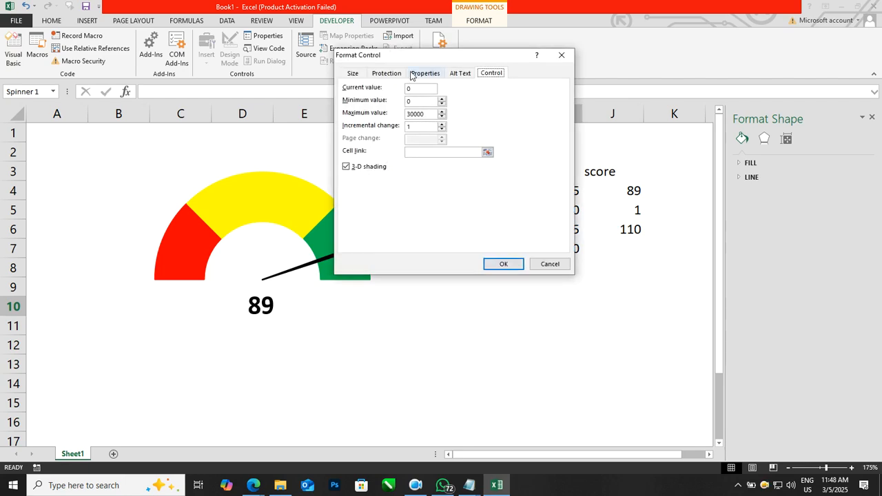
{"action": "left_click_drag", "start_coordinate": [416, 56], "coordinate": [481, 236]}
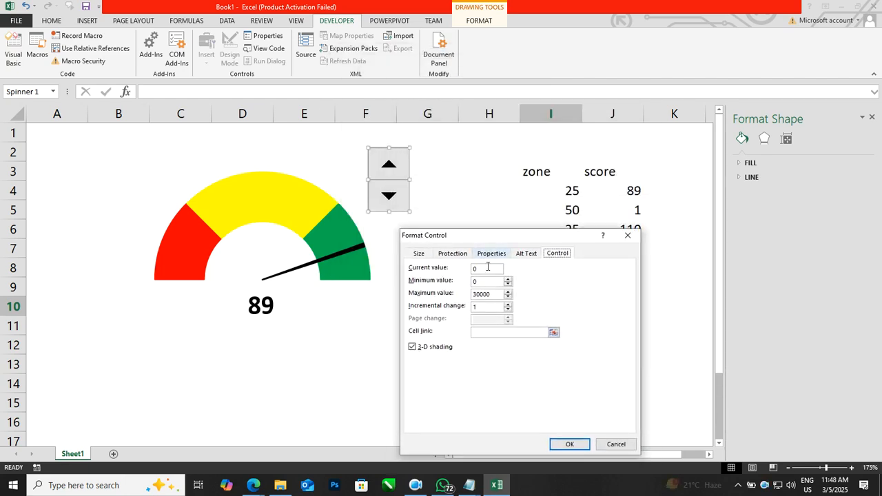
{"action": "left_click", "coordinate": [487, 332]}
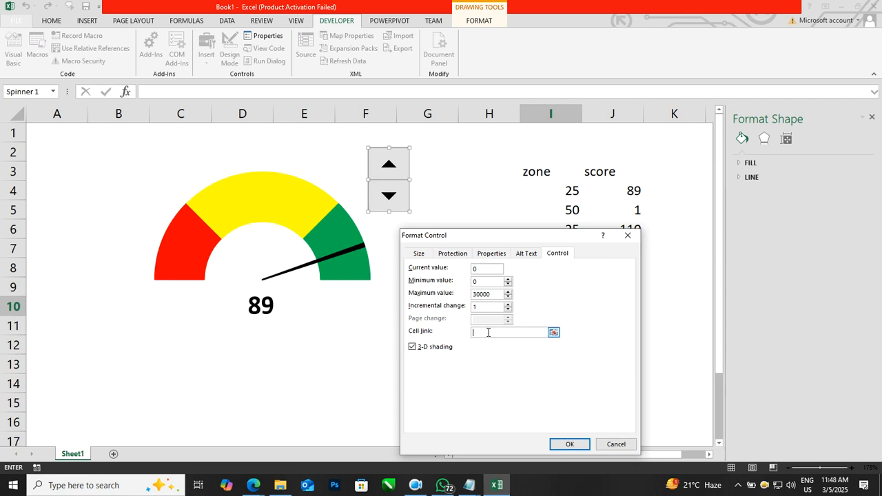
{"action": "left_click", "coordinate": [616, 190]}
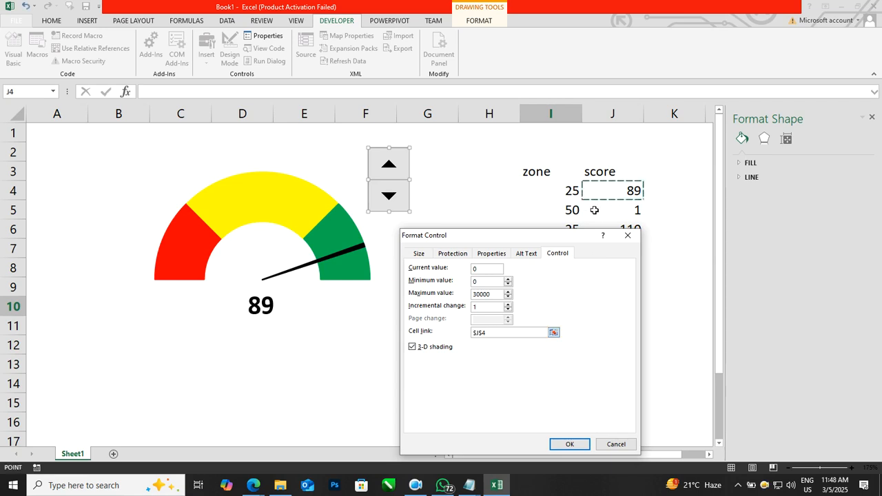
{"action": "left_click_drag", "start_coordinate": [498, 298], "coordinate": [448, 300]}
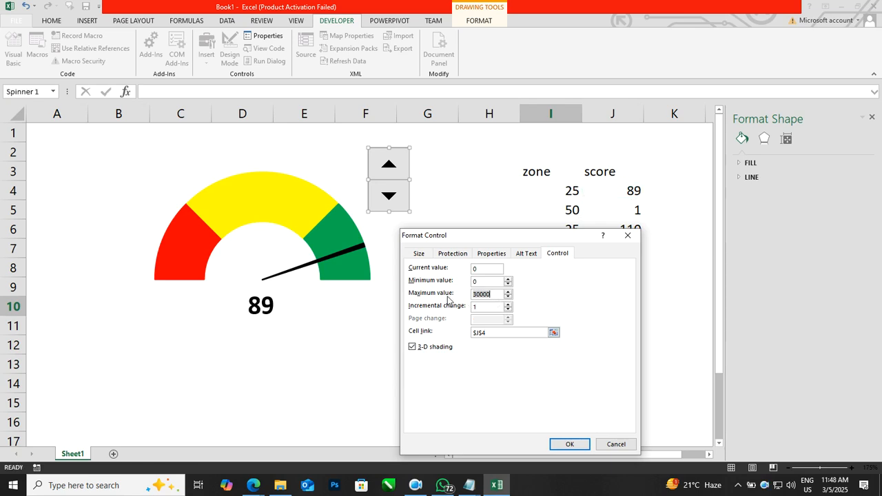
{"action": "type", "text": "1"}
{"action": "left_click", "coordinate": [569, 444]}
{"action": "left_click", "coordinate": [550, 360]}
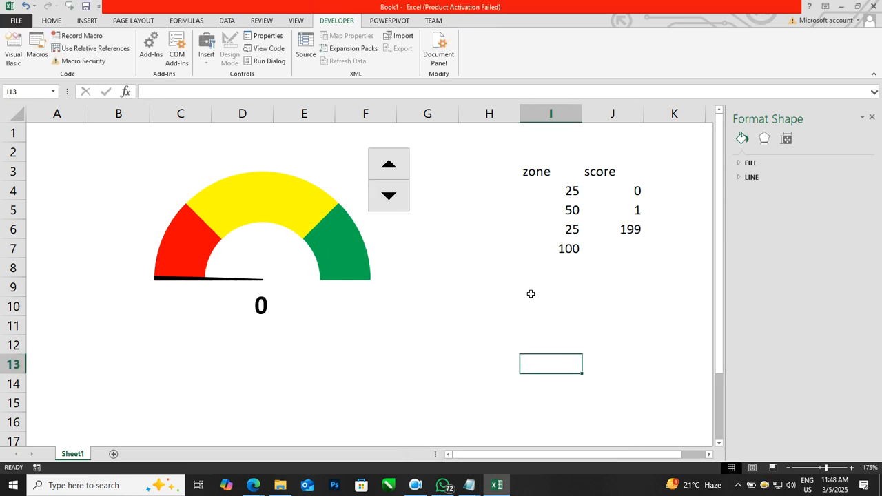
Step: Set score cell J4 to 78 and test the spin button by stepping the score down and up, ending at 68
{"action": "left_click", "coordinate": [618, 193]}
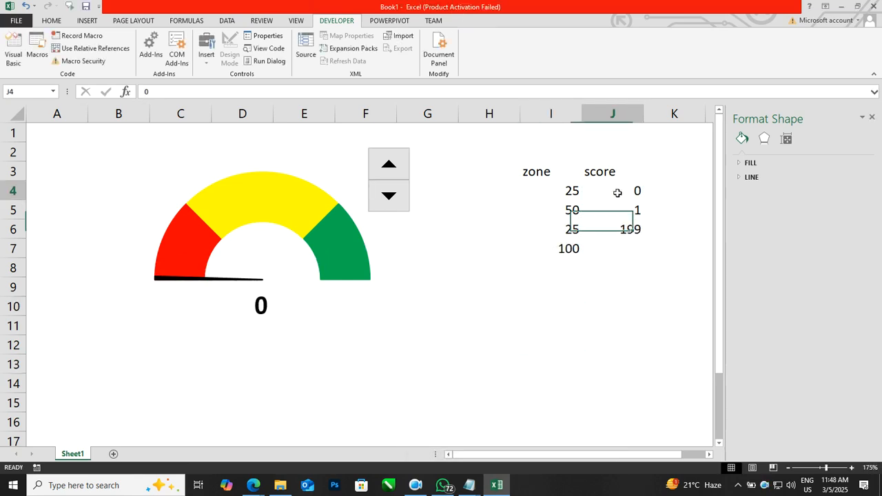
{"action": "type", "text": "78"}
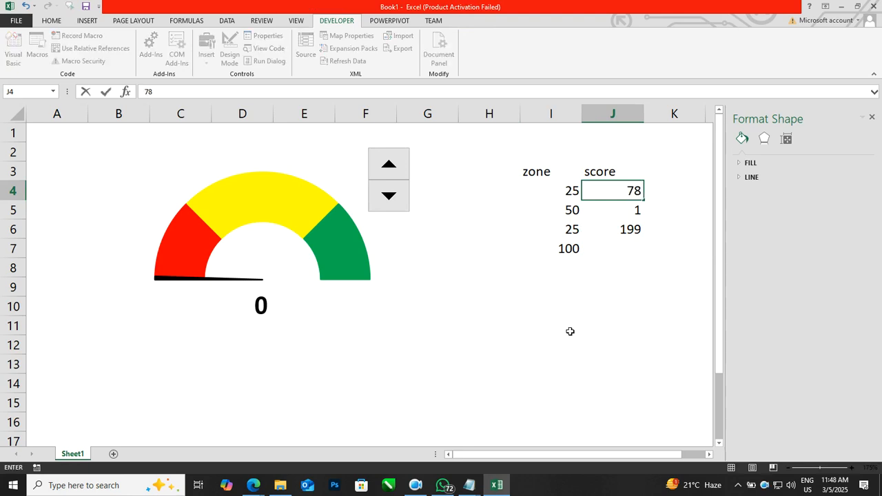
{"action": "key", "text": "Return"}
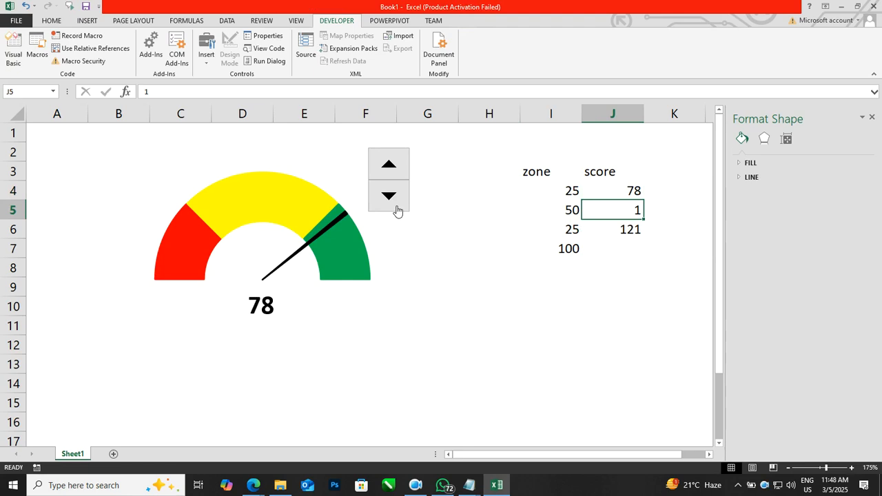
{"action": "left_click_drag", "start_coordinate": [397, 210], "coordinate": [397, 211]}
{"action": "left_click_drag", "start_coordinate": [393, 177], "coordinate": [394, 177]}
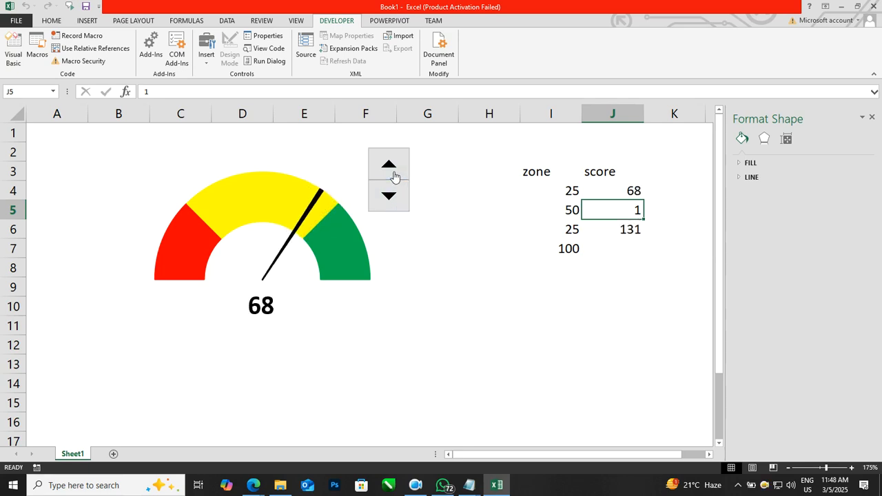
{"action": "left_click", "coordinate": [475, 288]}
{"action": "left_click", "coordinate": [618, 364]}
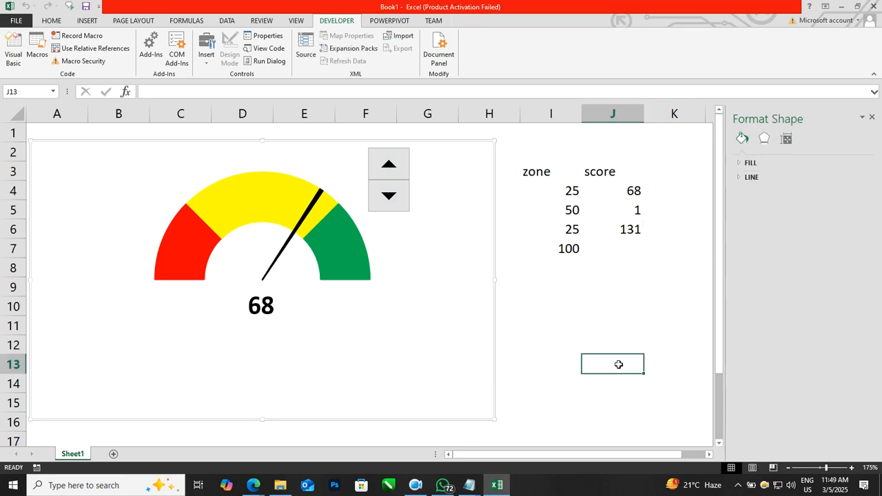